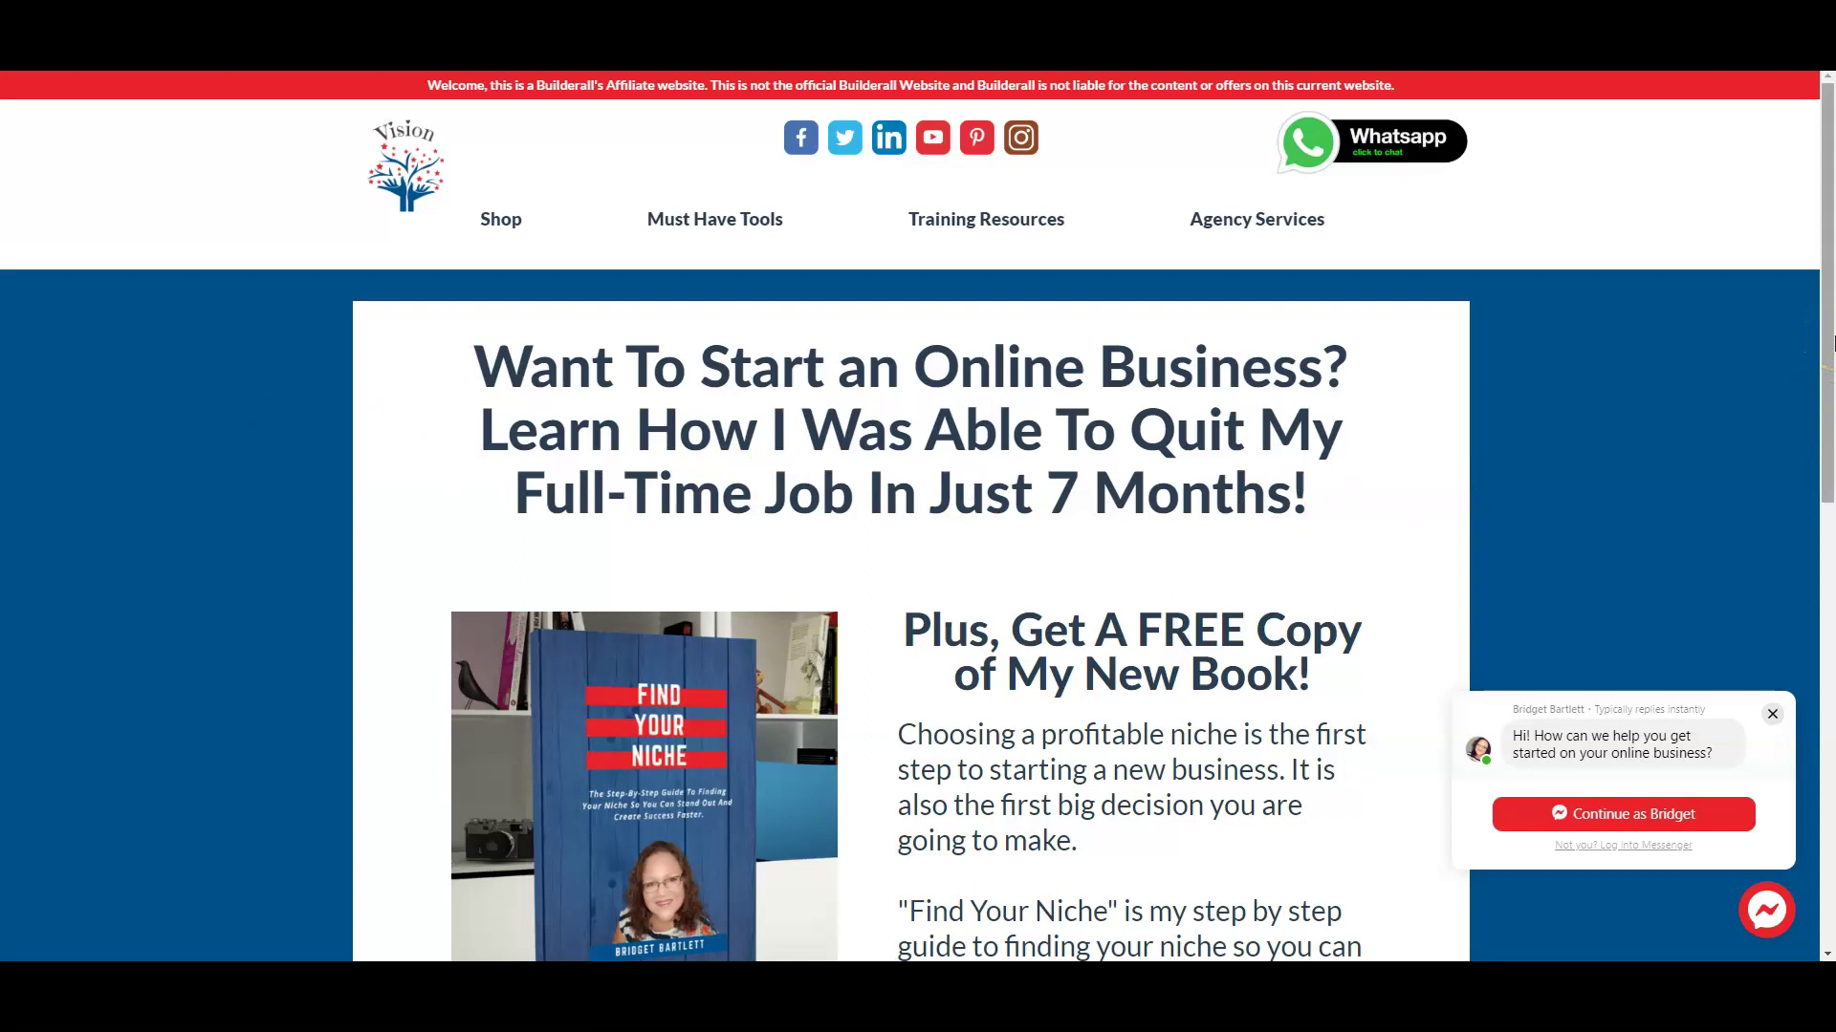
Scroll the Vision Marketing affiliate page, then switch to the DPG Builders home page tab.
{"action": "left_click_drag", "start_coordinate": [1831, 335], "coordinate": [1829, 364]}
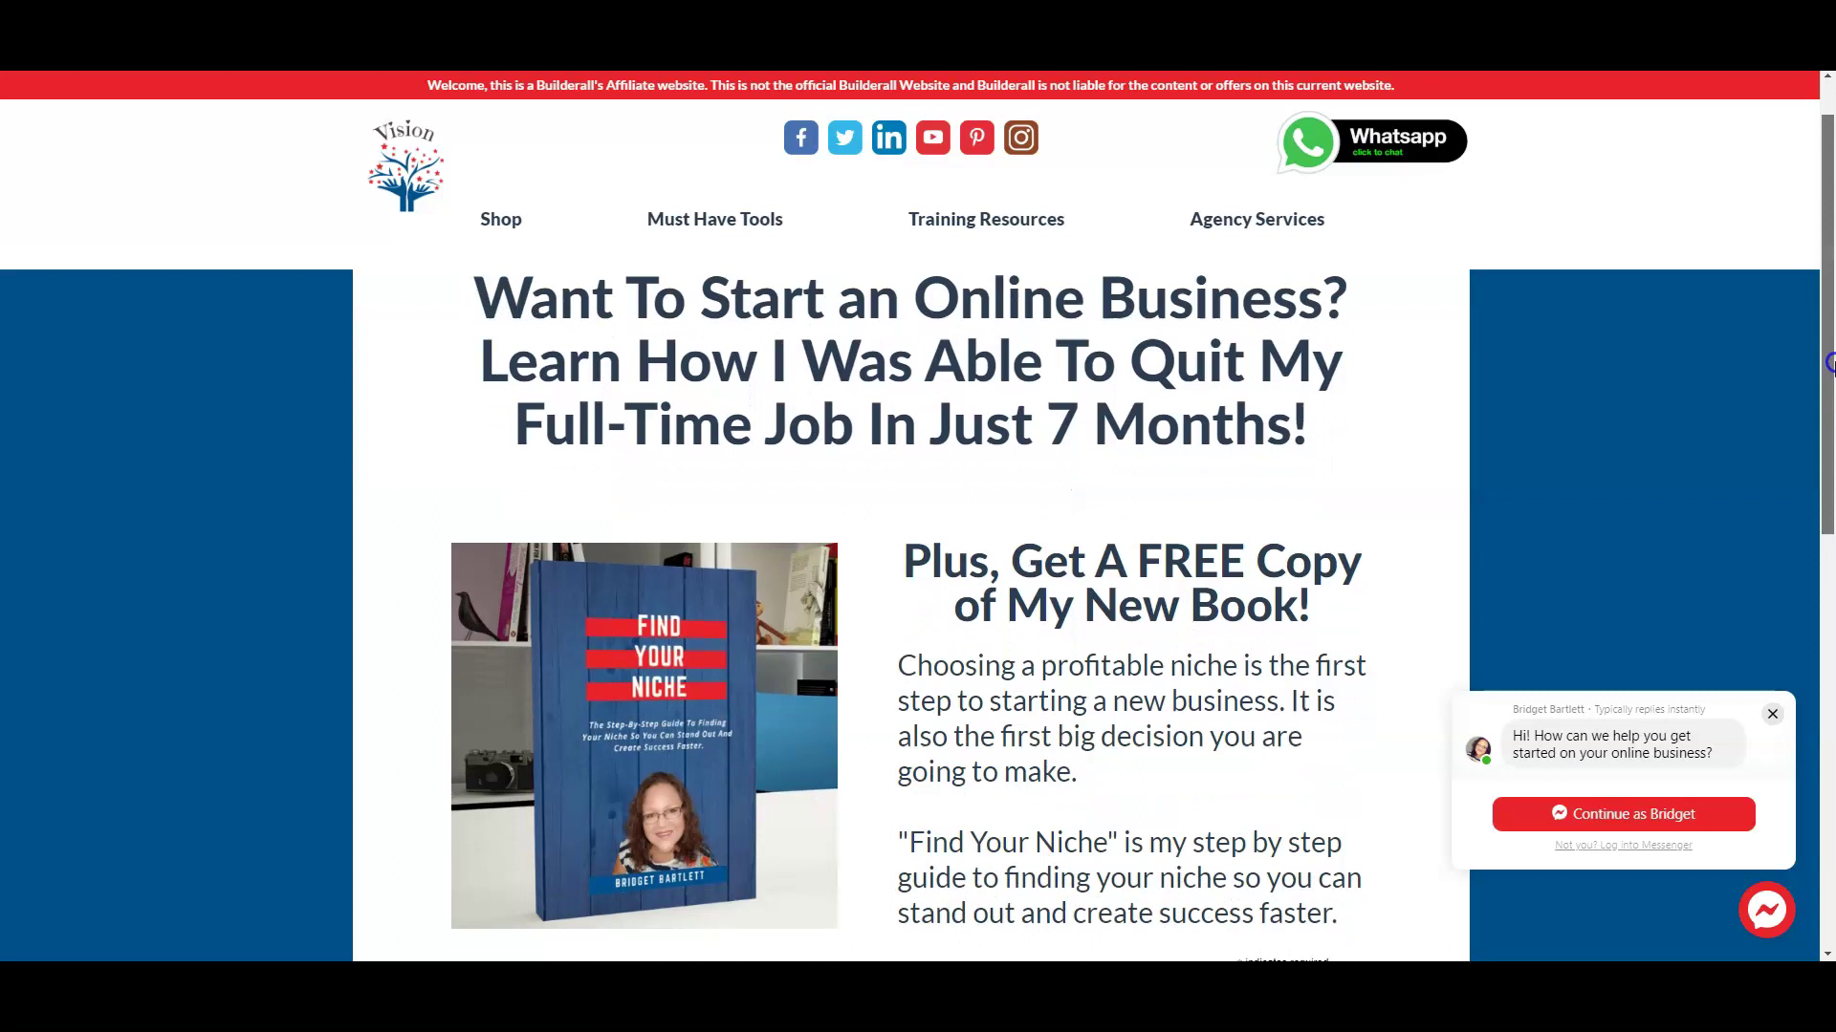
{"action": "mouse_move", "coordinate": [1829, 363]}
{"action": "left_mouse_down"}
{"action": "mouse_move", "coordinate": [1829, 396]}
{"action": "mouse_move", "coordinate": [1825, 335]}
{"action": "left_mouse_up"}
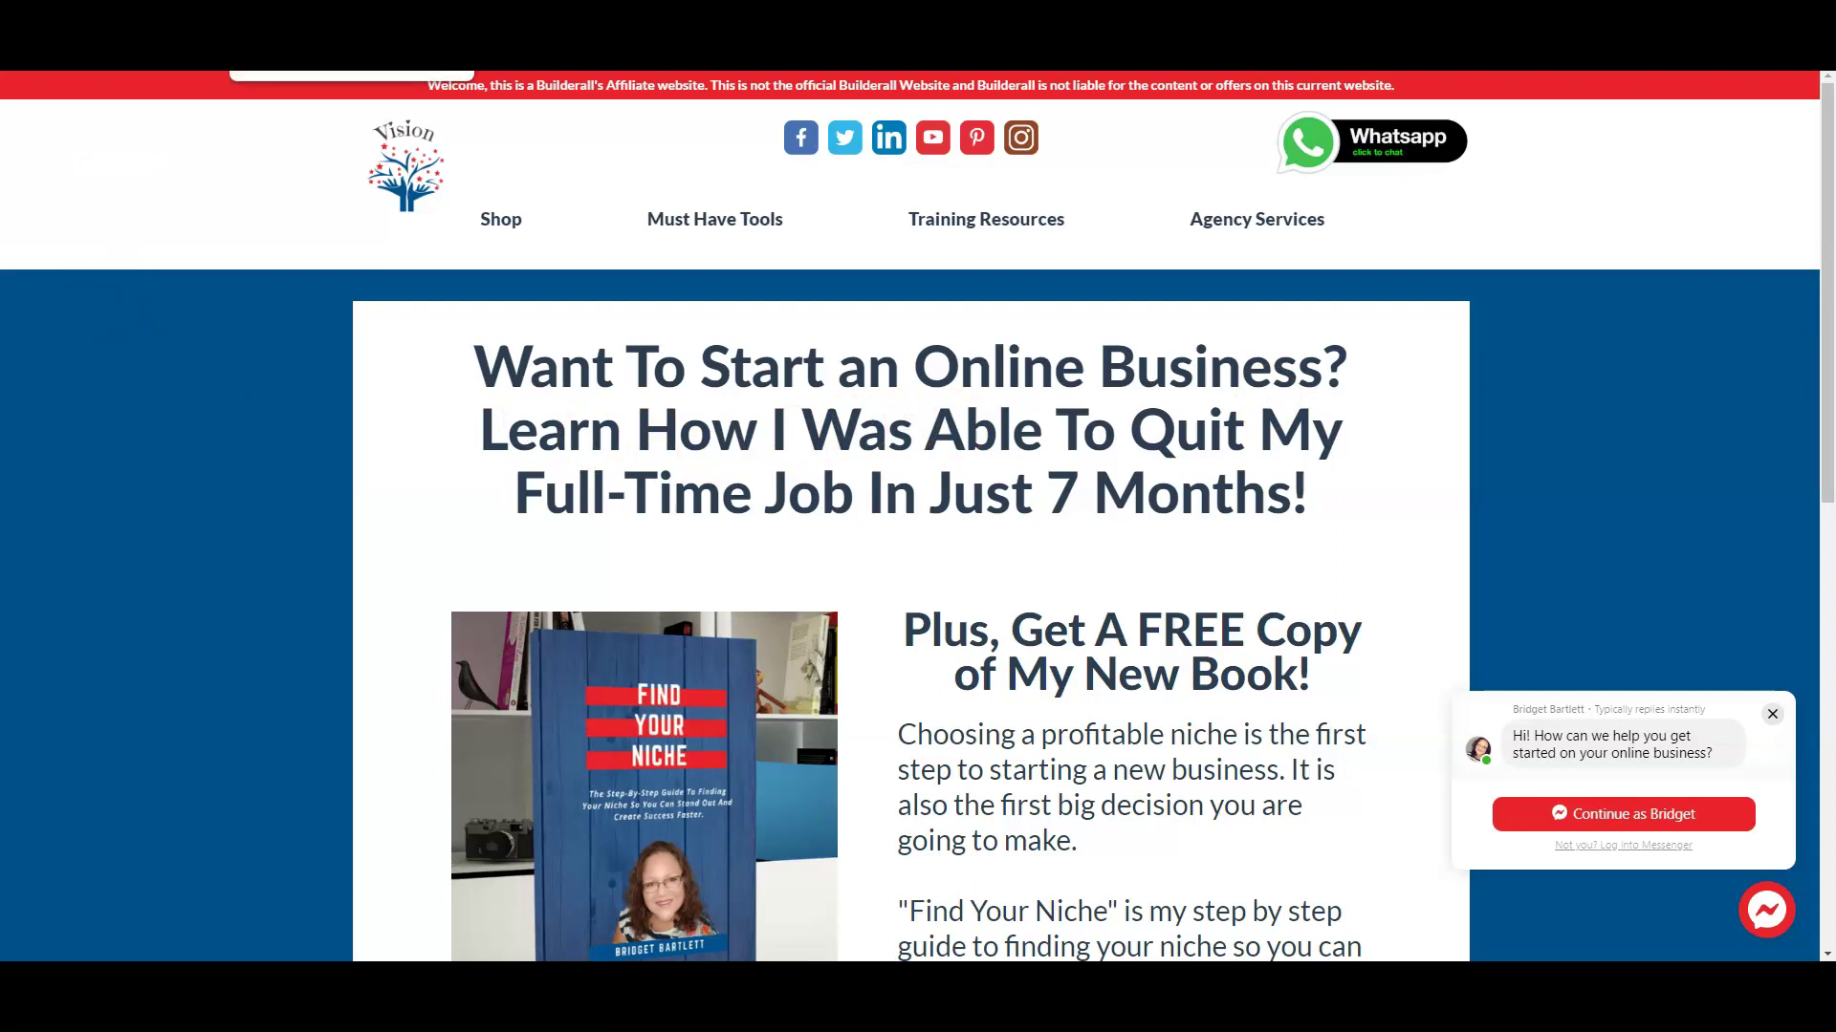
{"action": "key", "text": "ctrl+Tab"}
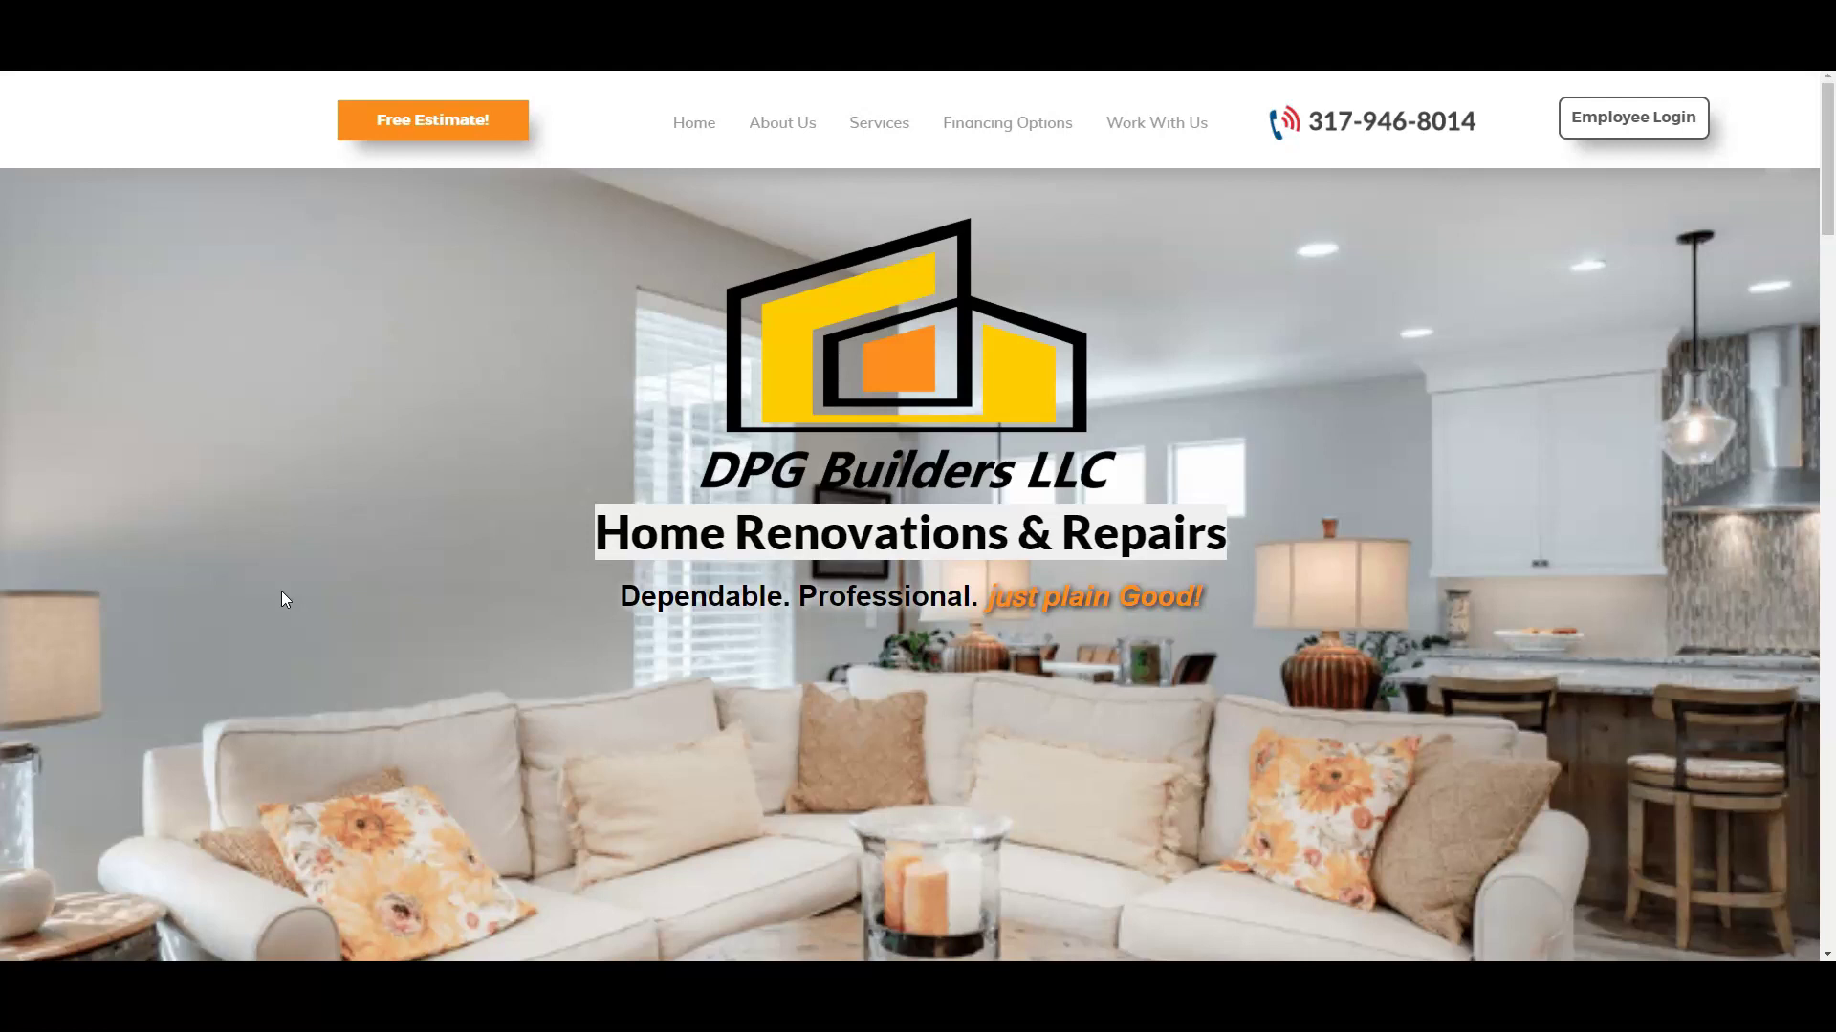
Switch to the Facebook Business Settings tab showing the Pixels page.
{"action": "left_click", "coordinate": [270, 463]}
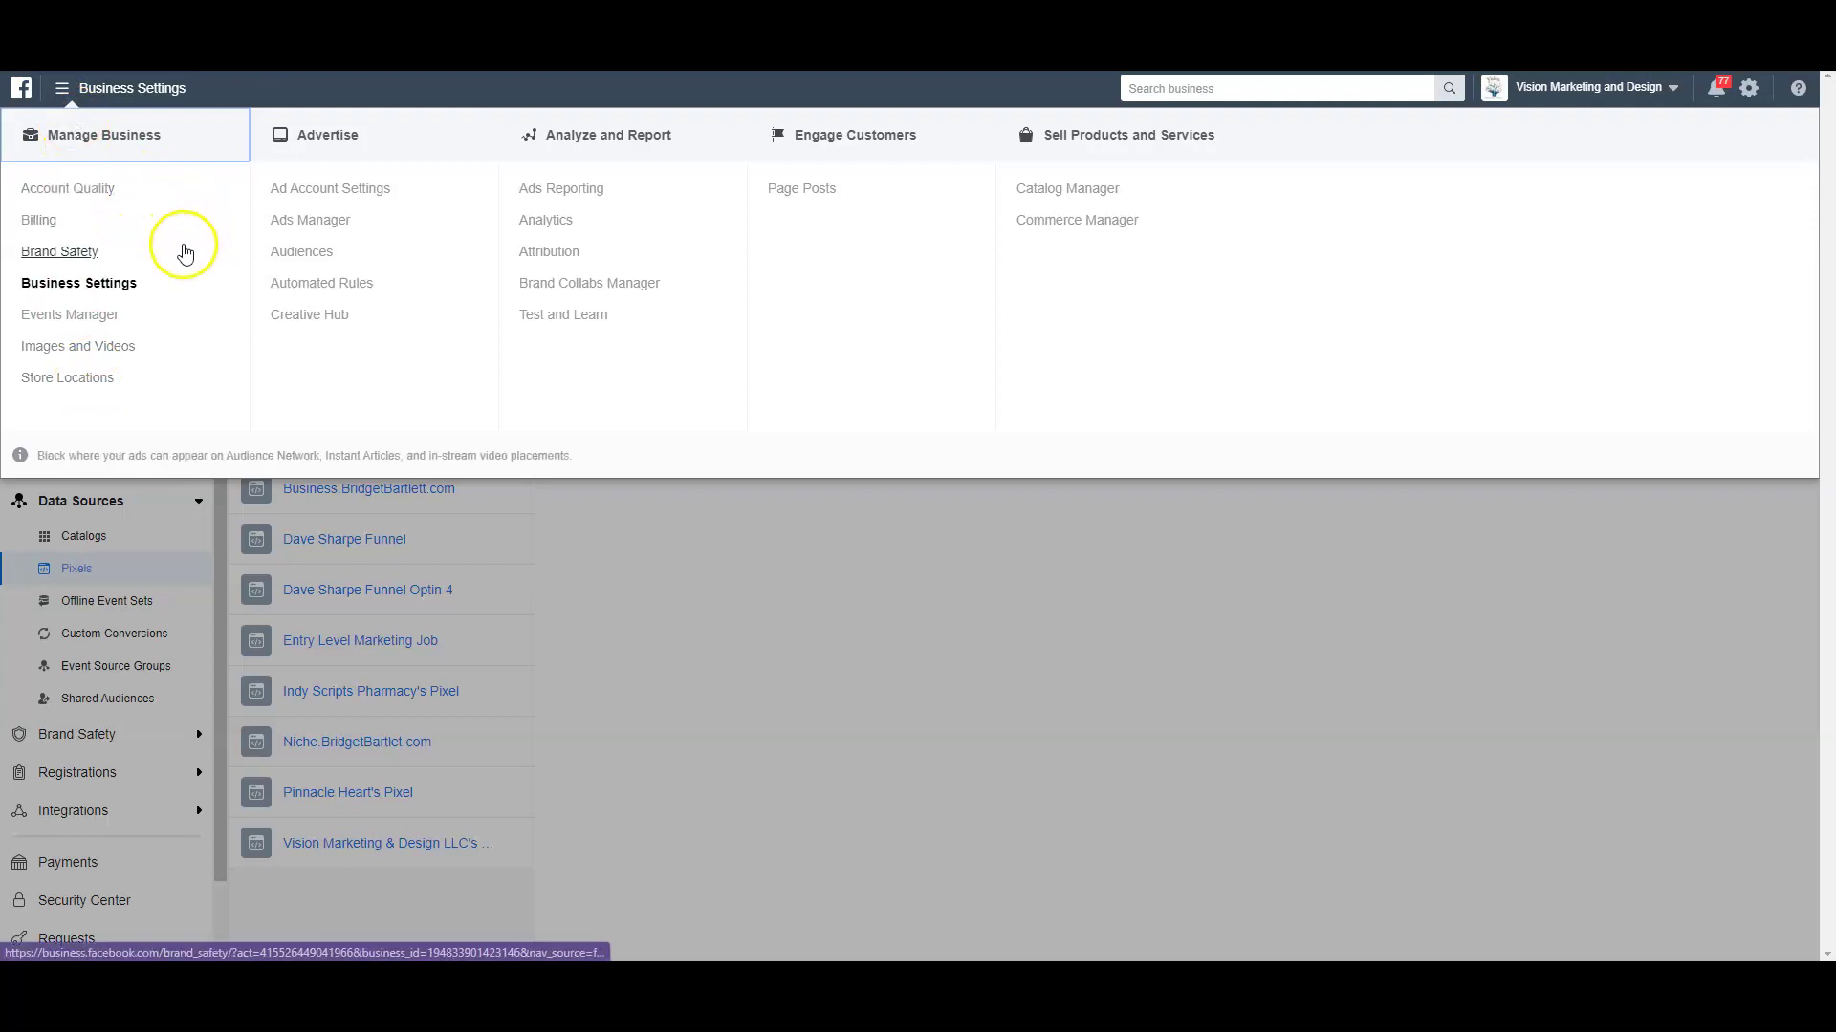
In Events Manager under the Vision Marketing and Design account, start a Facebook Pixel named 'DPG Builders'.
{"action": "left_click", "coordinate": [69, 316]}
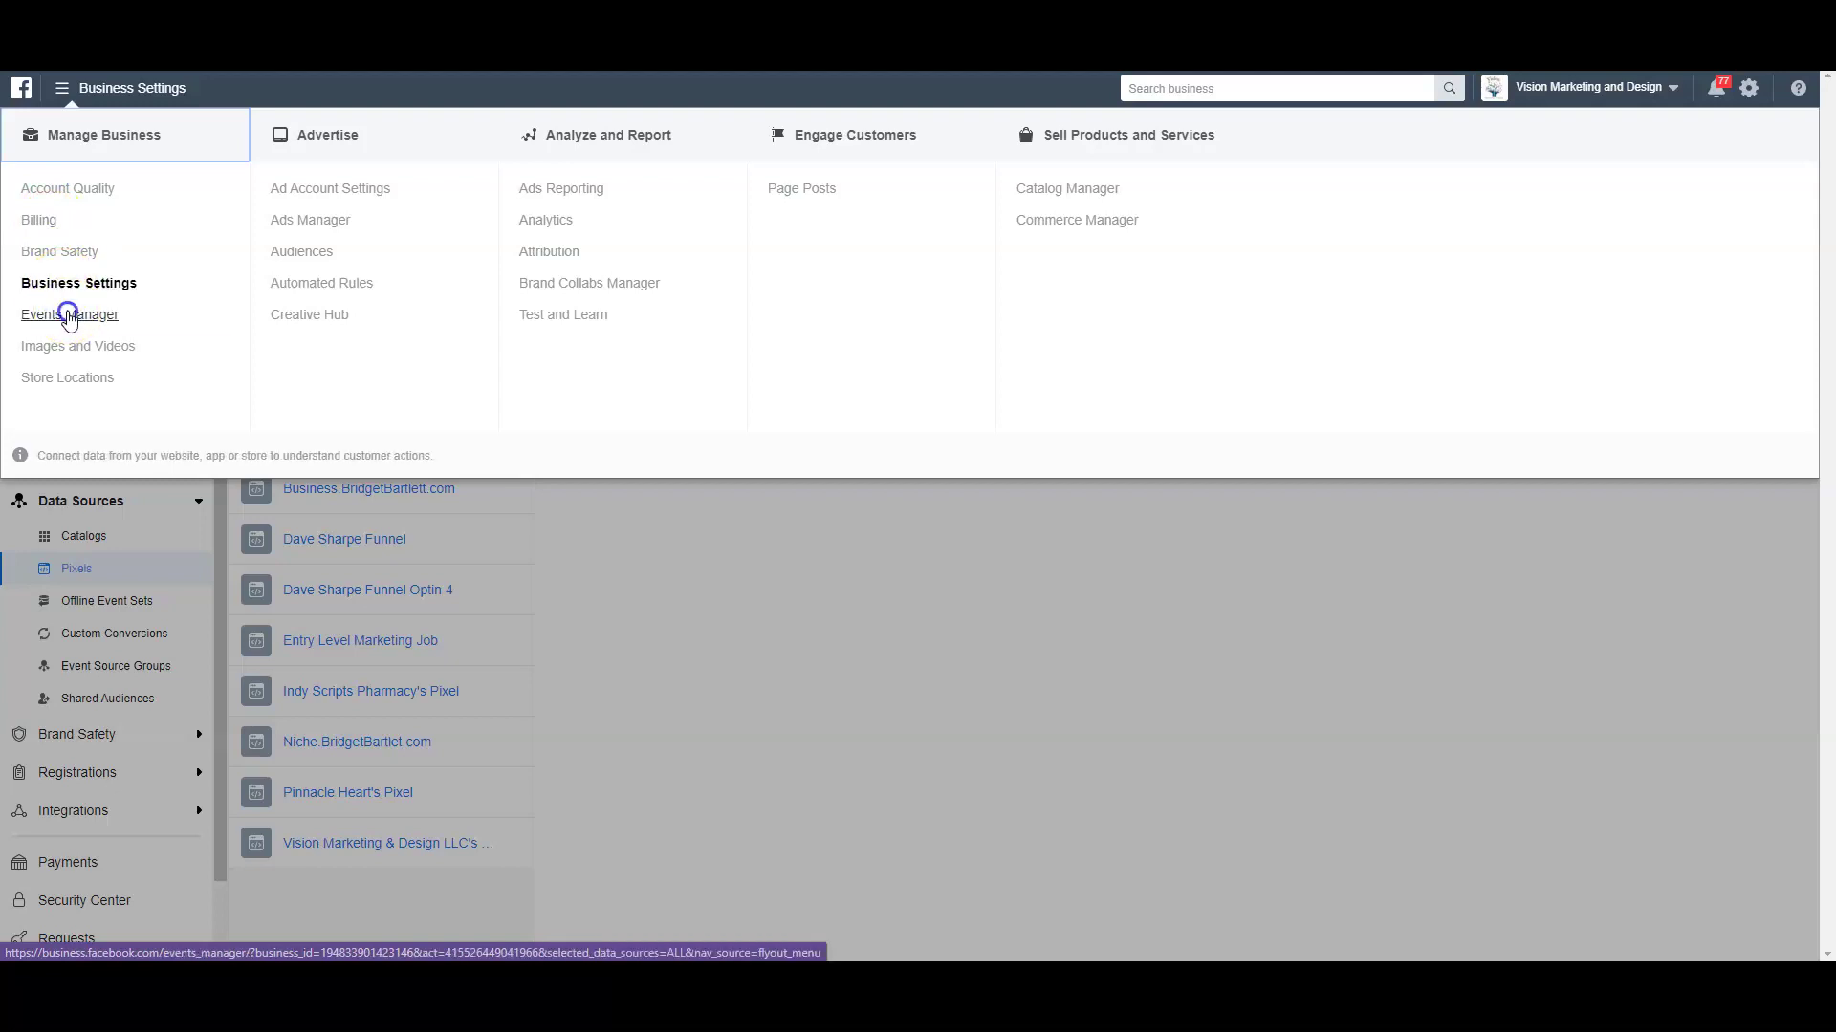
{"action": "left_click", "coordinate": [128, 141]}
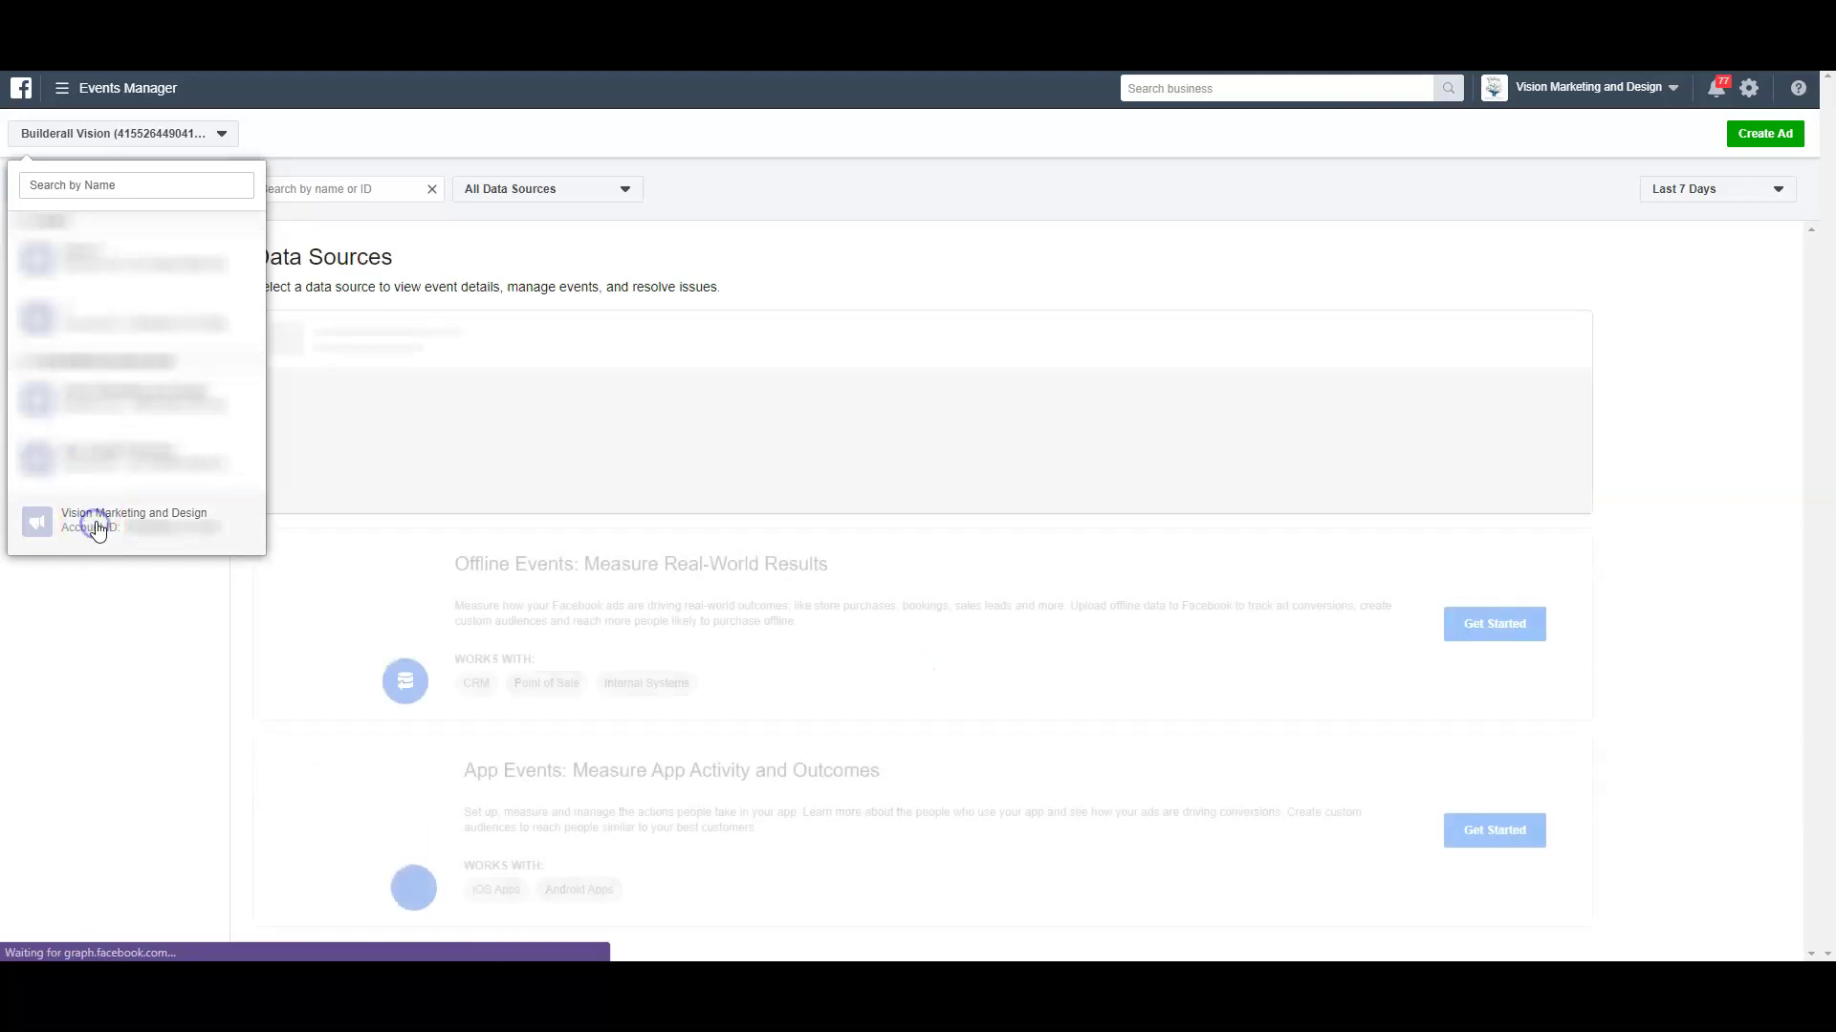
{"action": "left_click", "coordinate": [181, 535]}
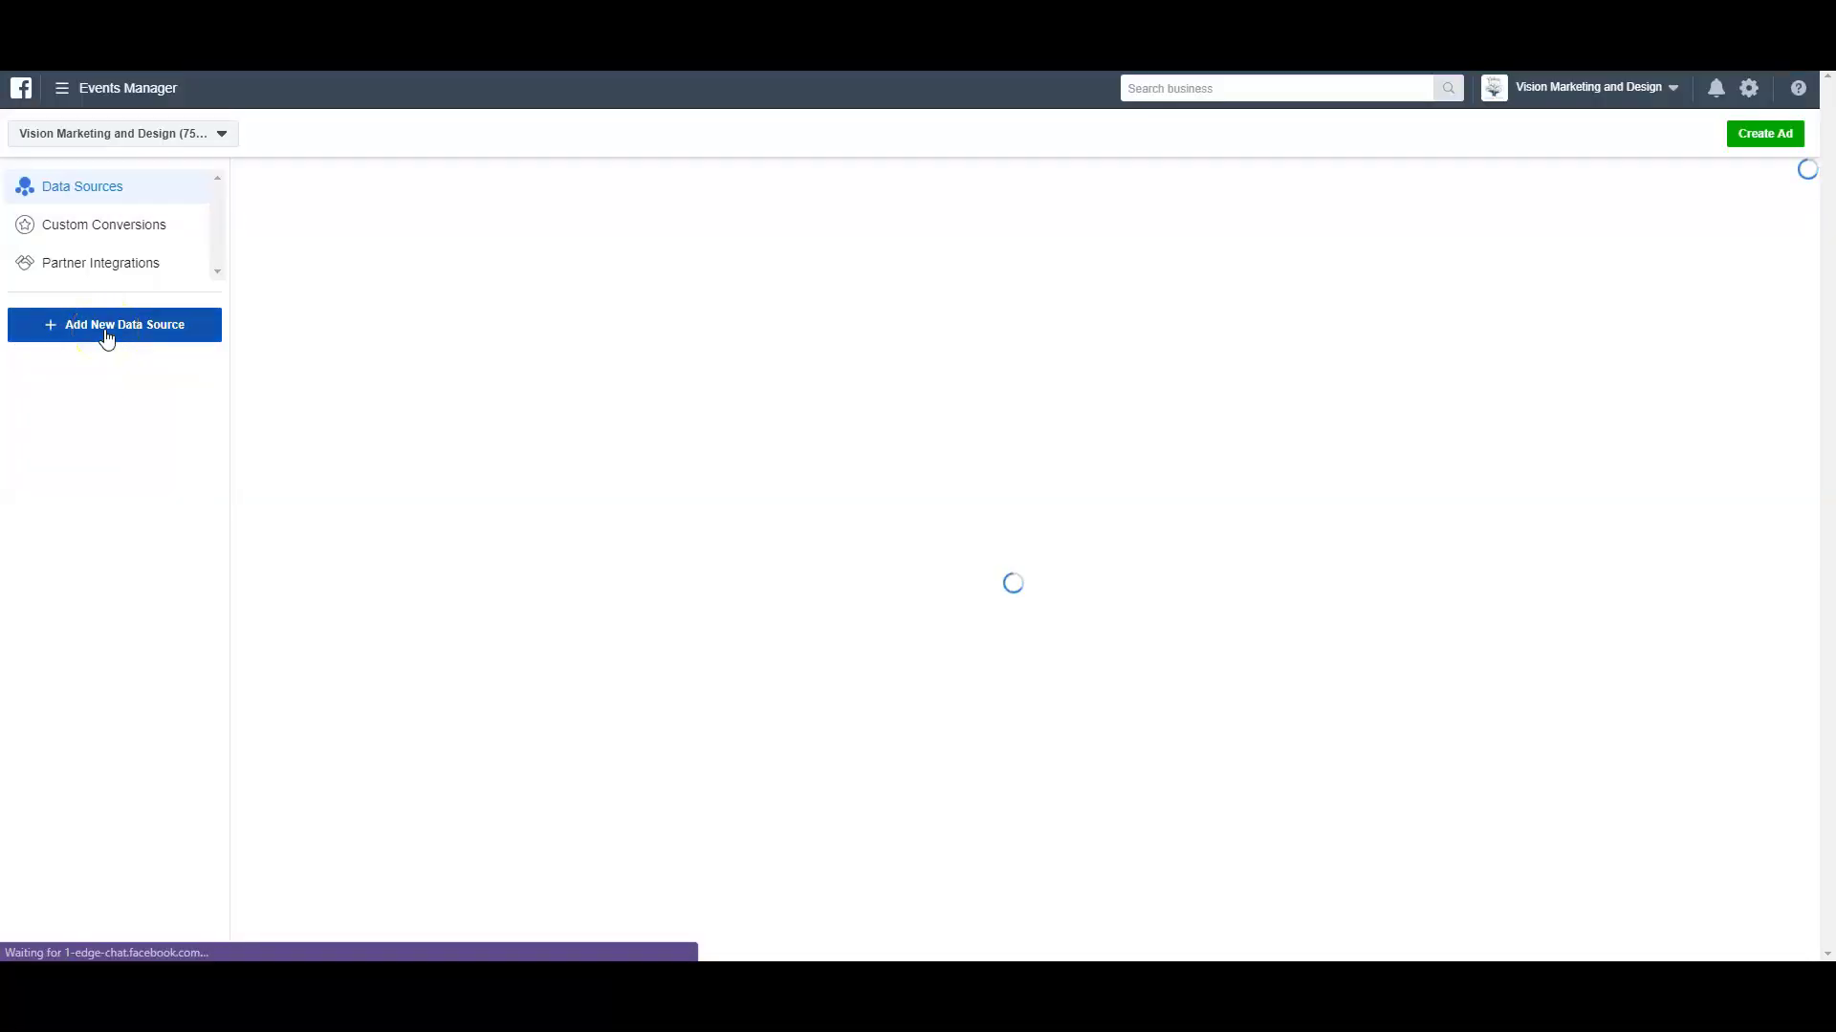
{"action": "left_click", "coordinate": [105, 337]}
{"action": "left_click", "coordinate": [84, 360]}
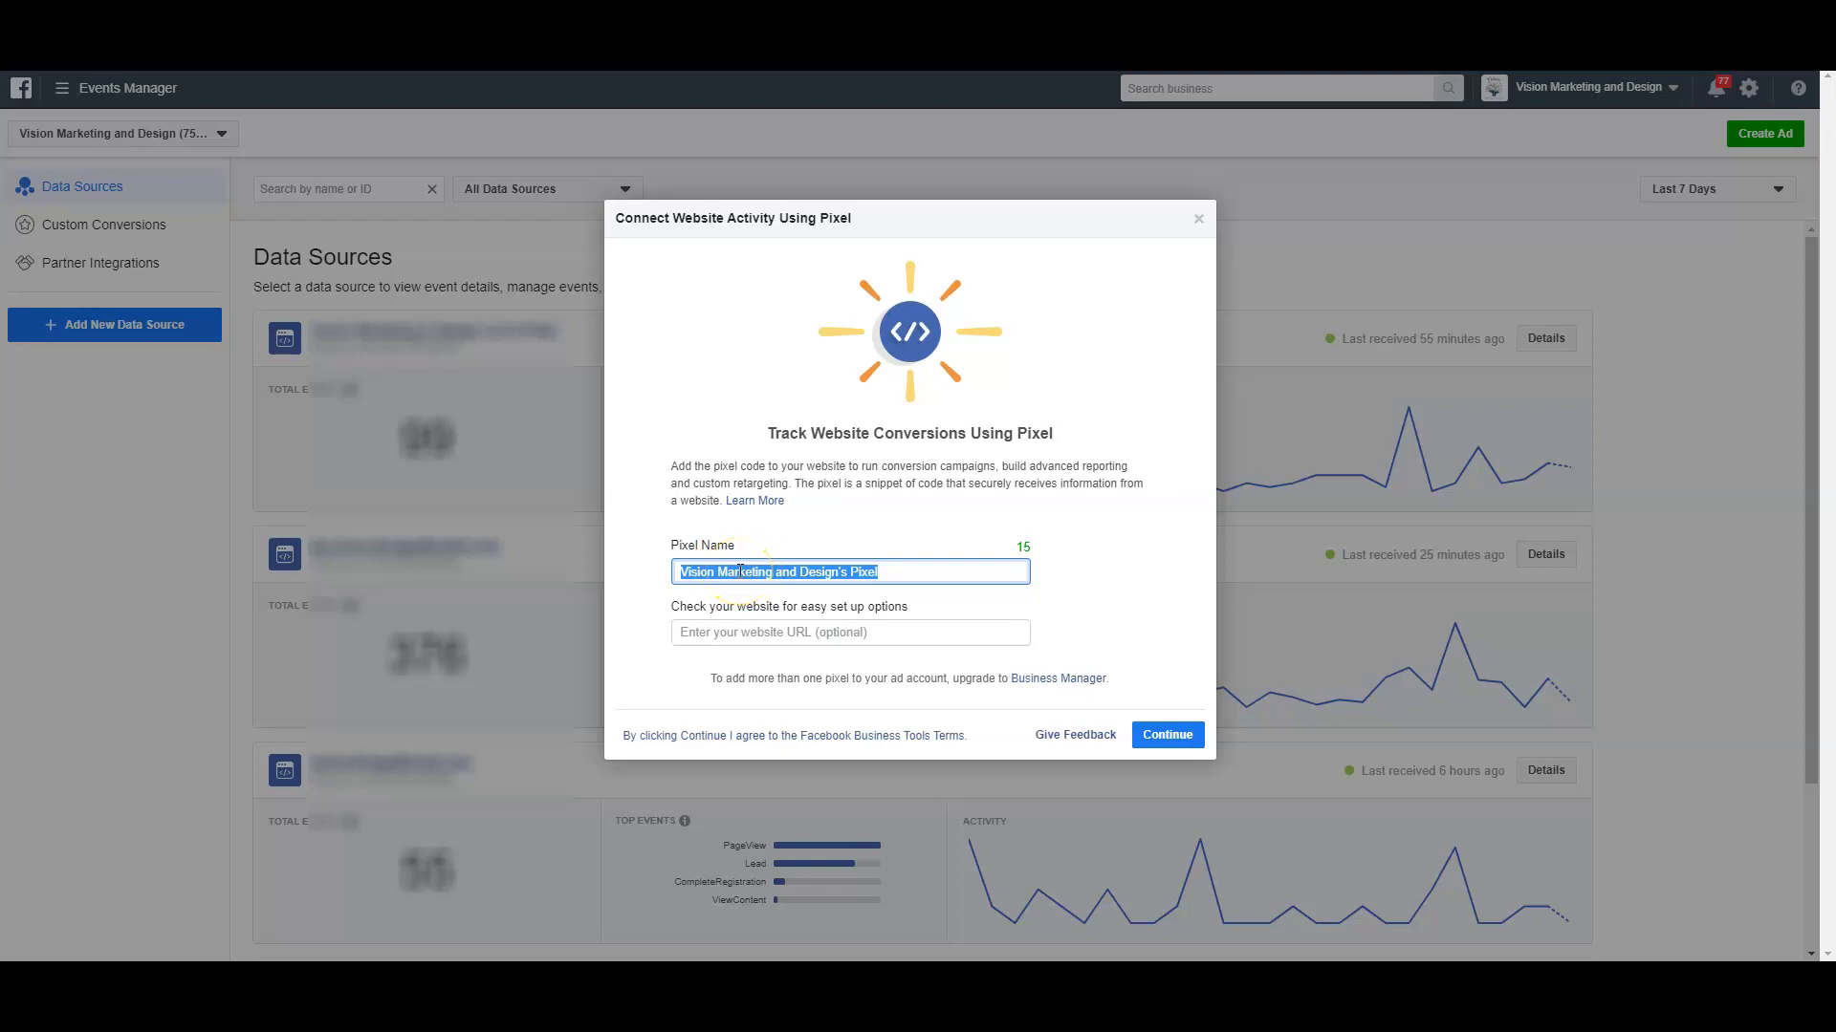
{"action": "type", "text": "DPG Bui"}
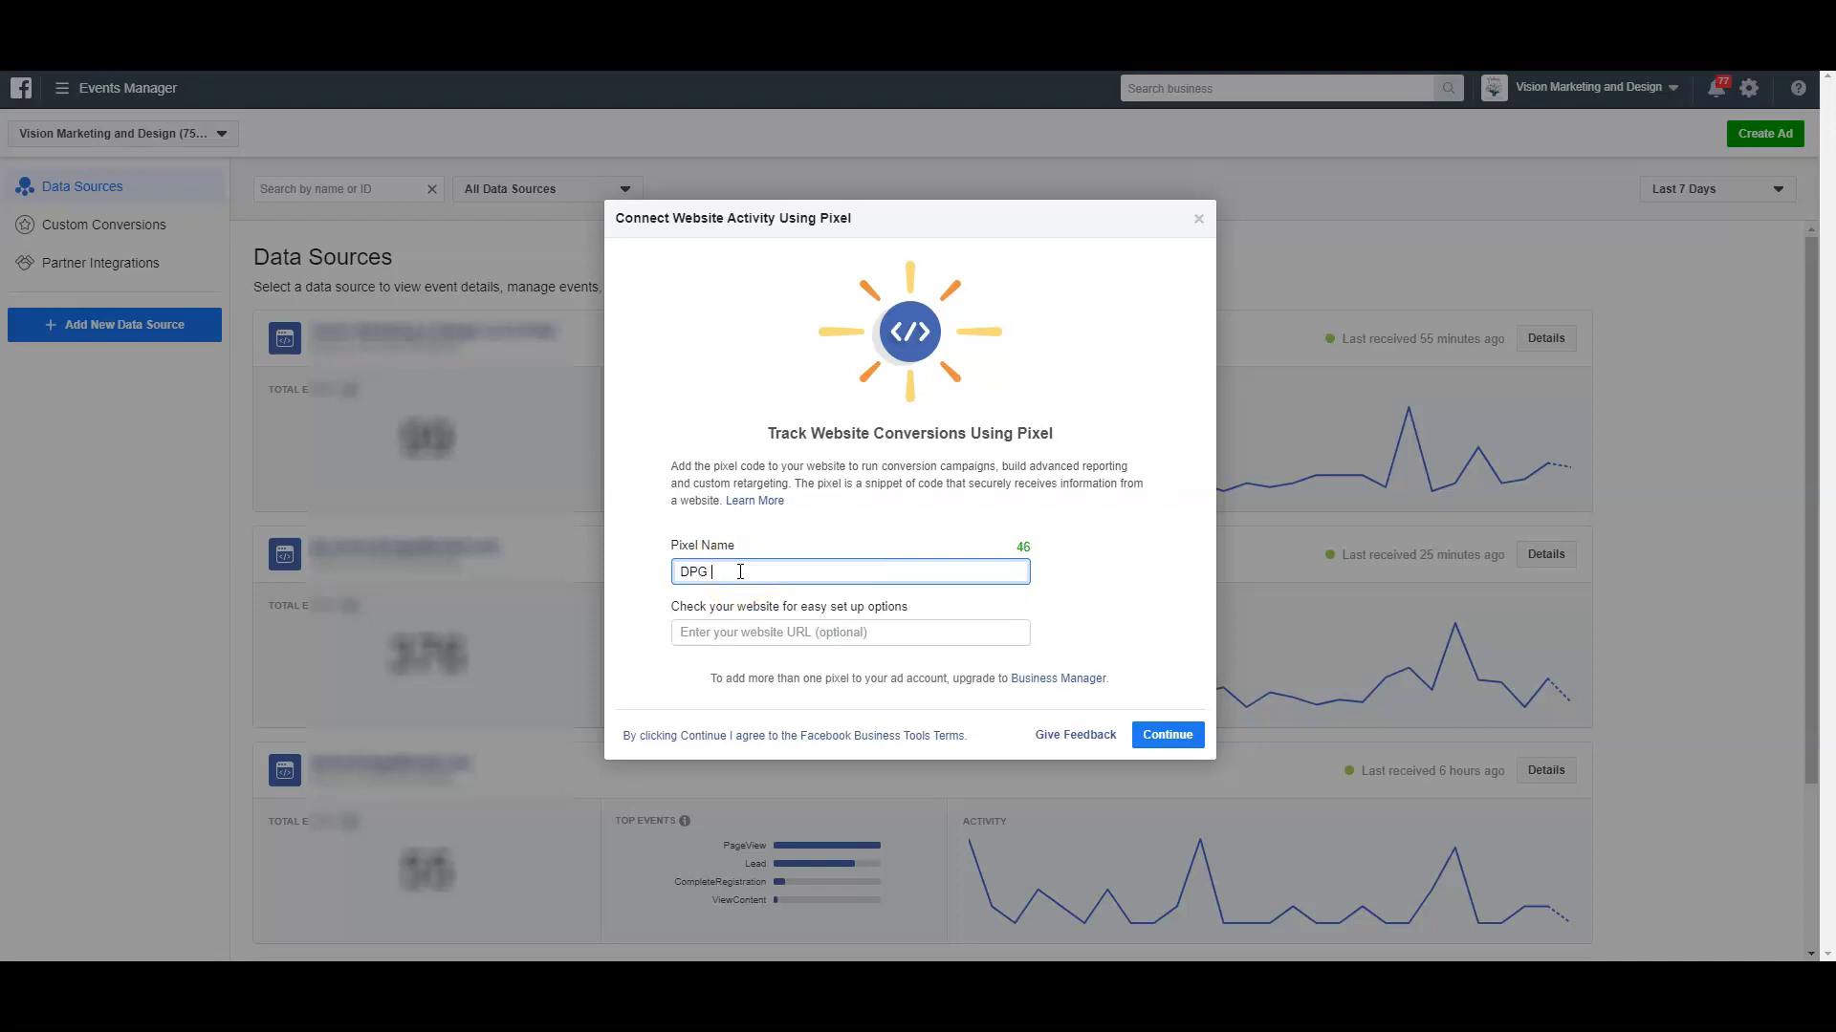
{"action": "type", "text": "lders"}
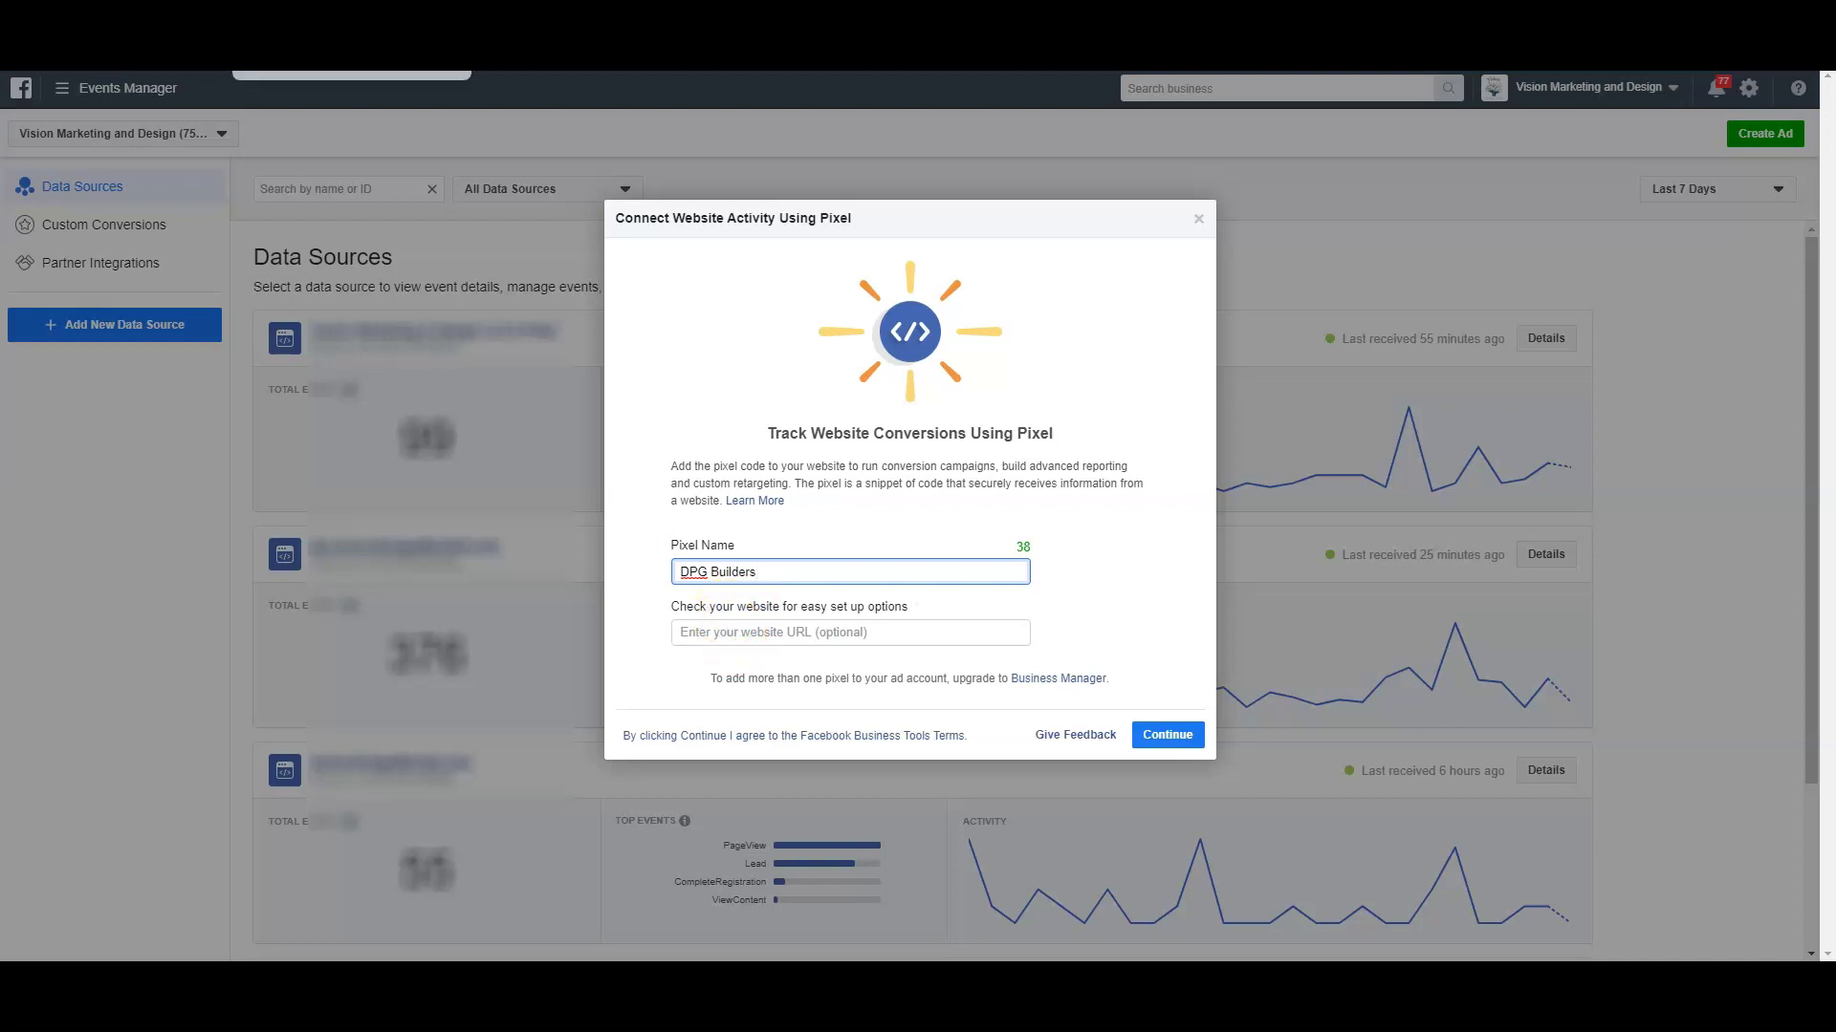
{"action": "left_click", "coordinate": [716, 631]}
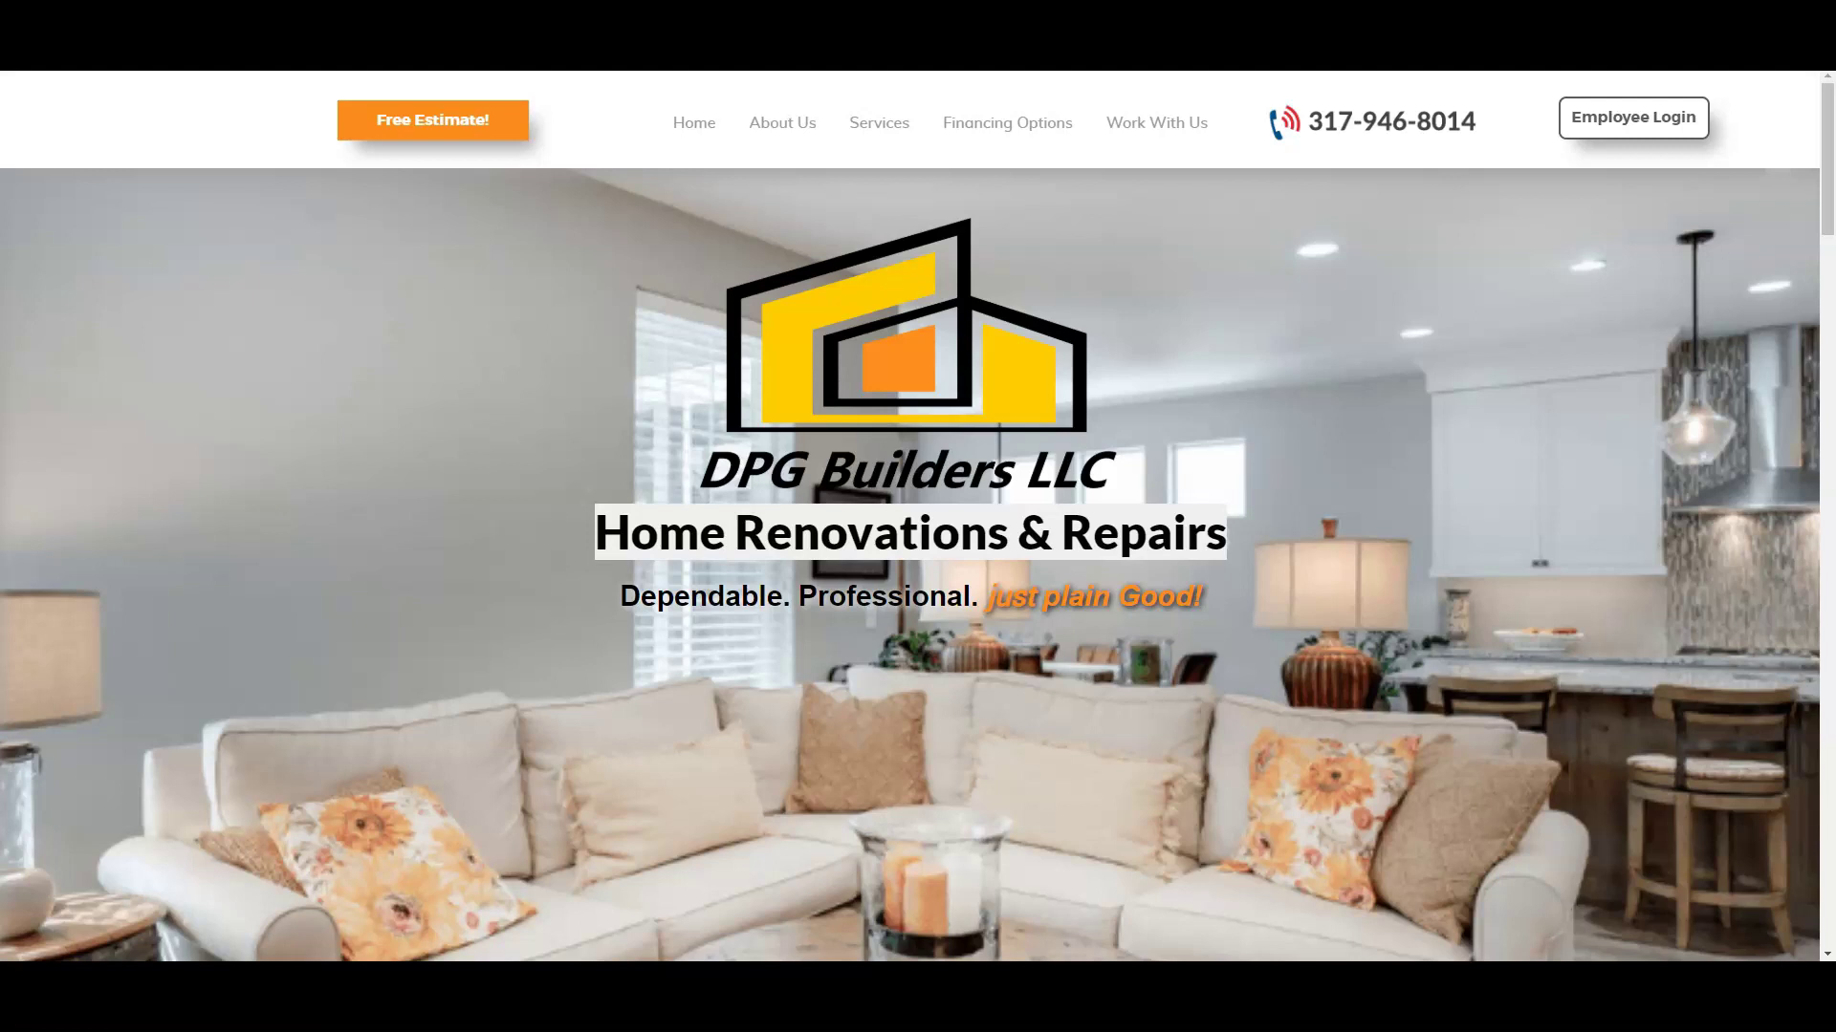
{"action": "key", "text": "shift+F10"}
{"action": "left_click", "coordinate": [307, 147]}
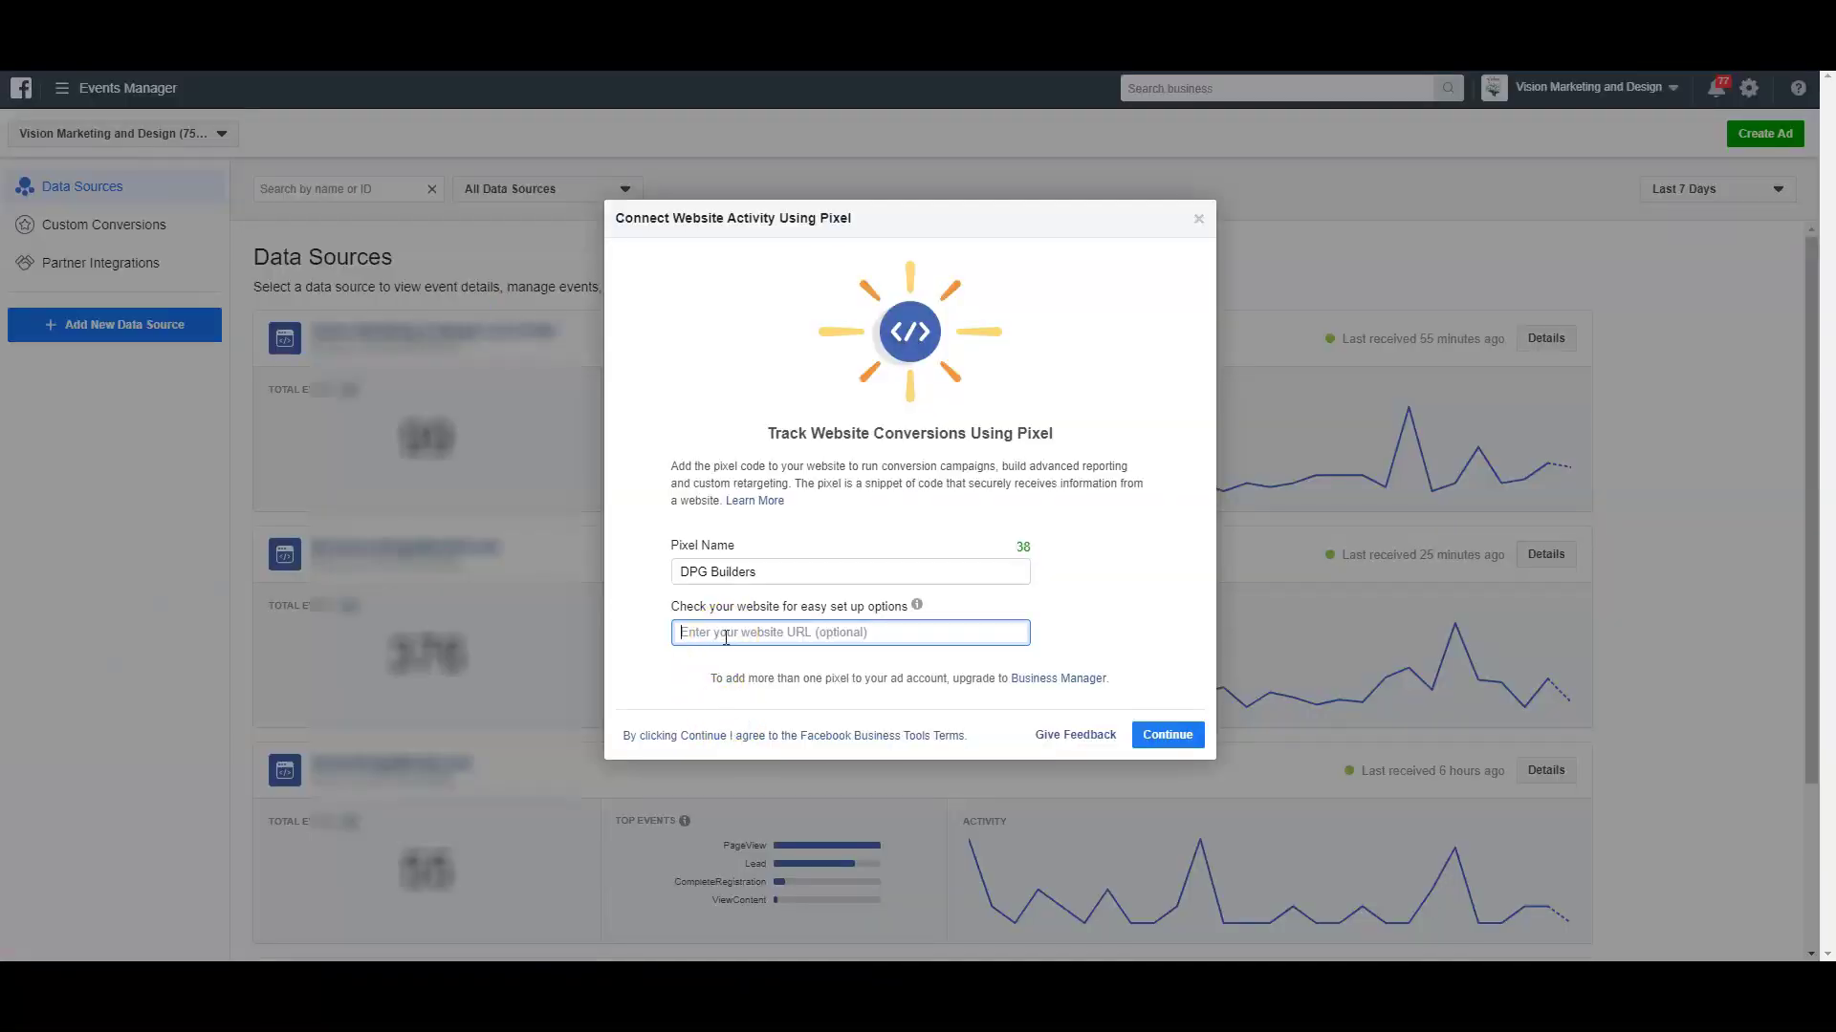
{"action": "right_click", "coordinate": [726, 637]}
{"action": "left_click", "coordinate": [747, 779]}
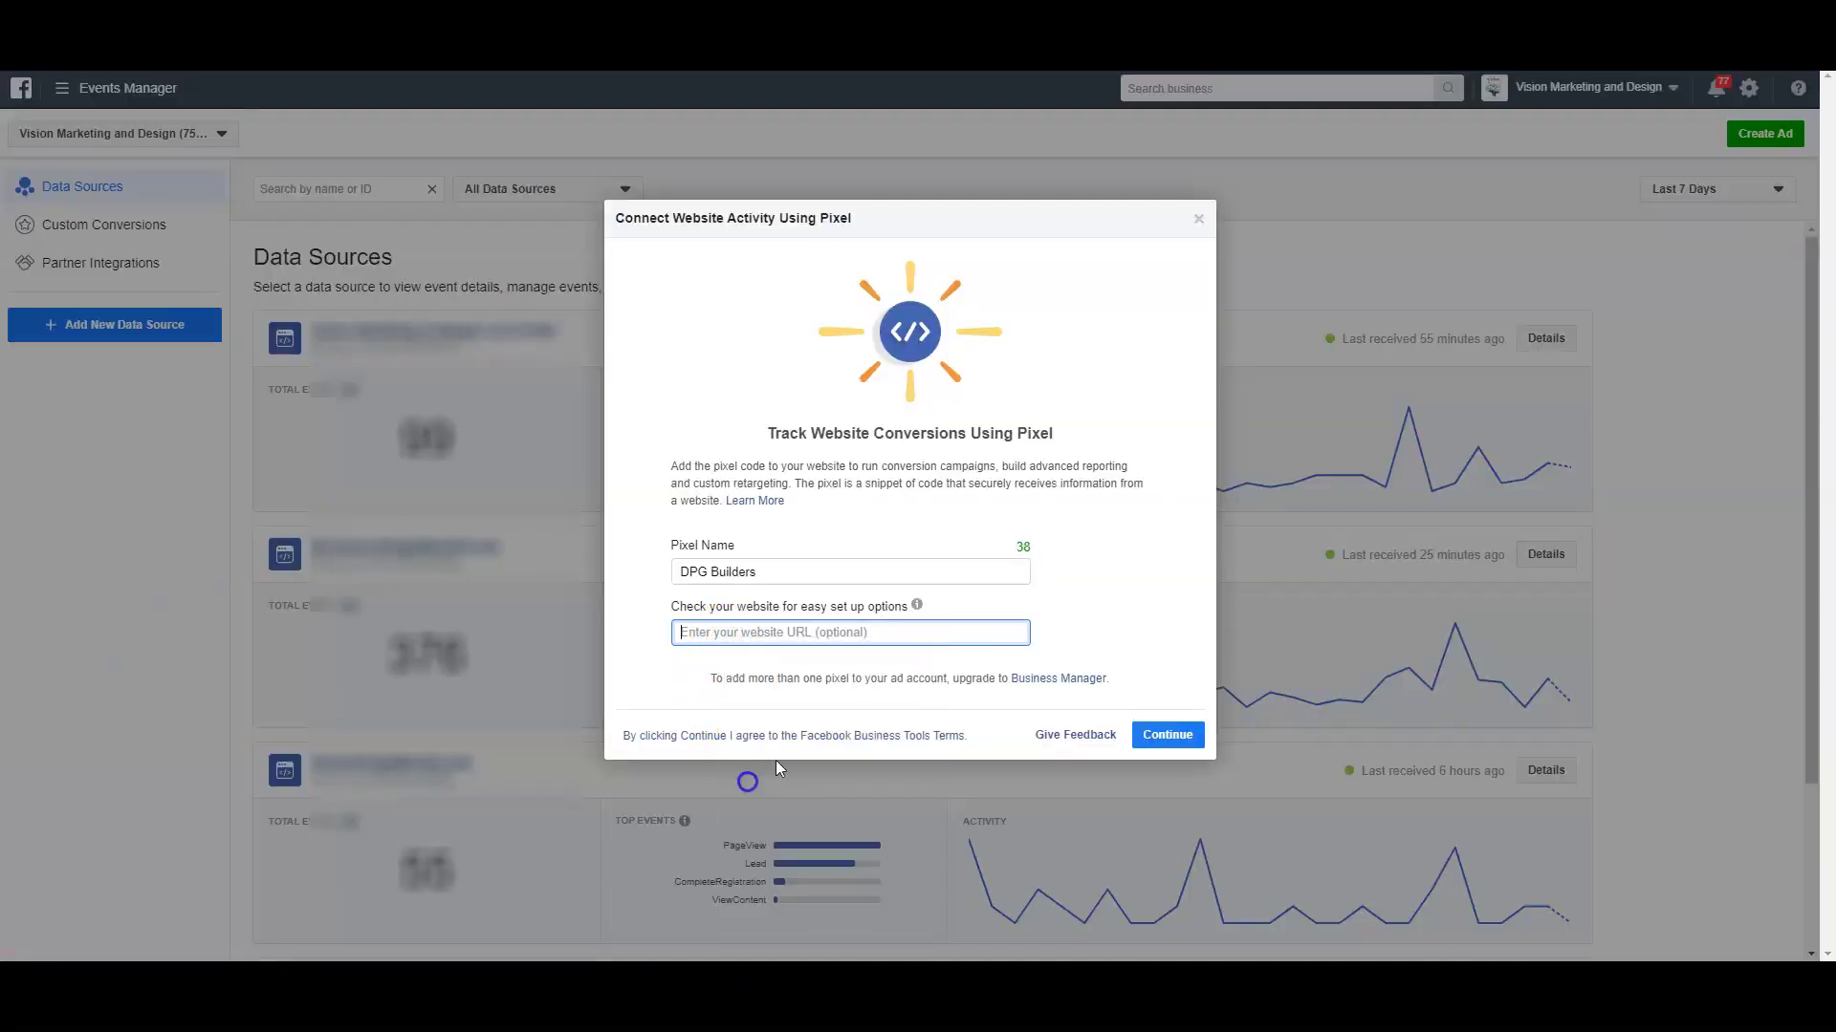
{"action": "left_click", "coordinate": [1136, 738]}
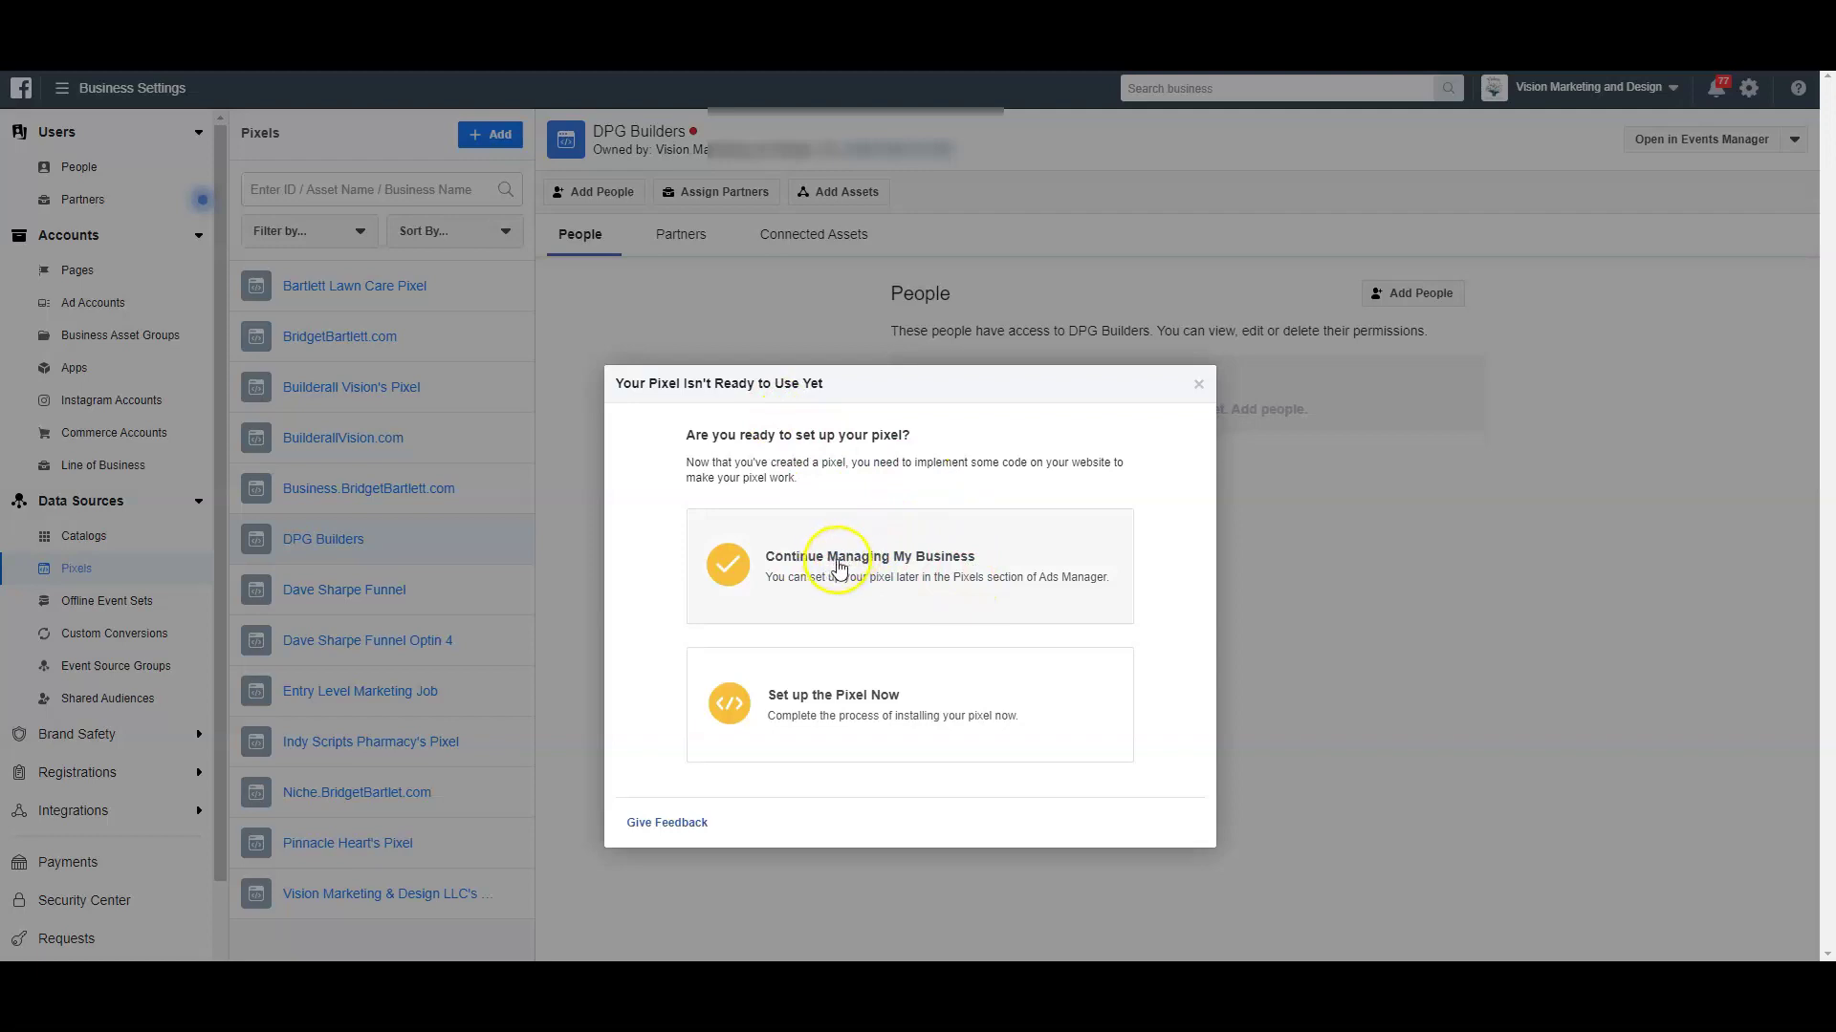
Set up the pixel now with manual installation, copy its base code, and continue to events.
{"action": "left_click", "coordinate": [872, 700]}
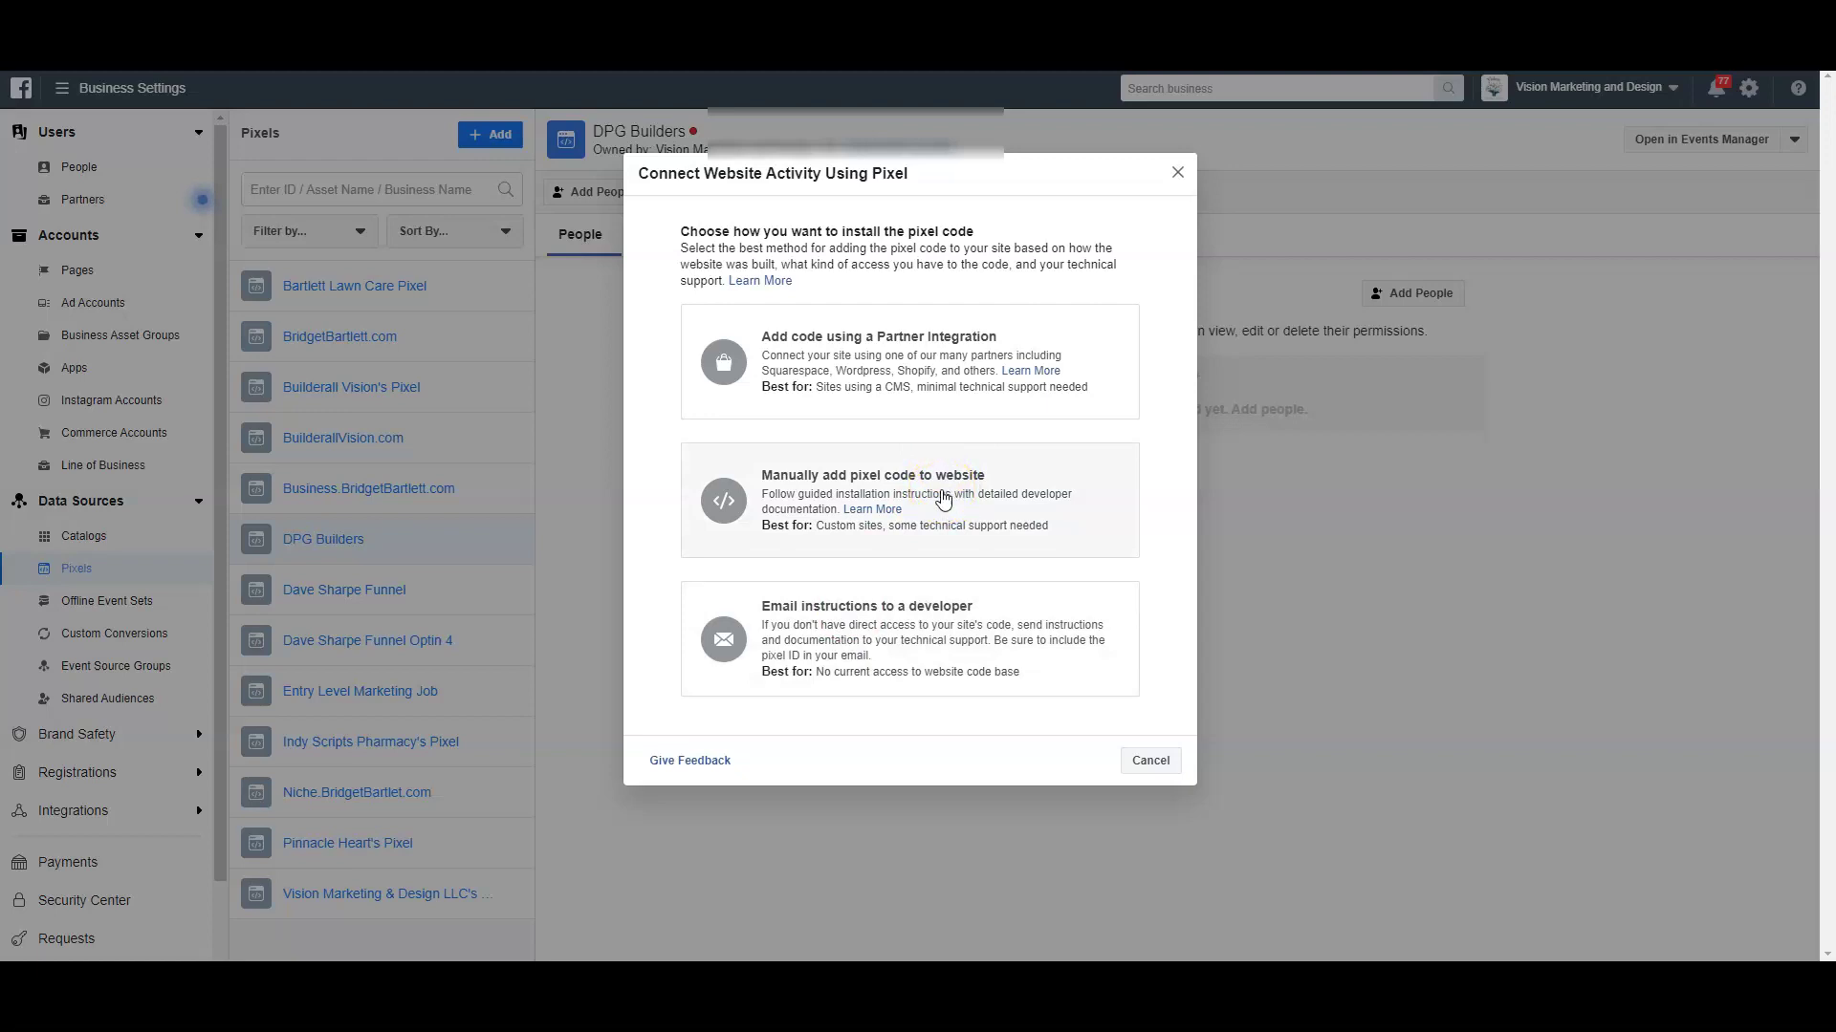
{"action": "left_click", "coordinate": [943, 498]}
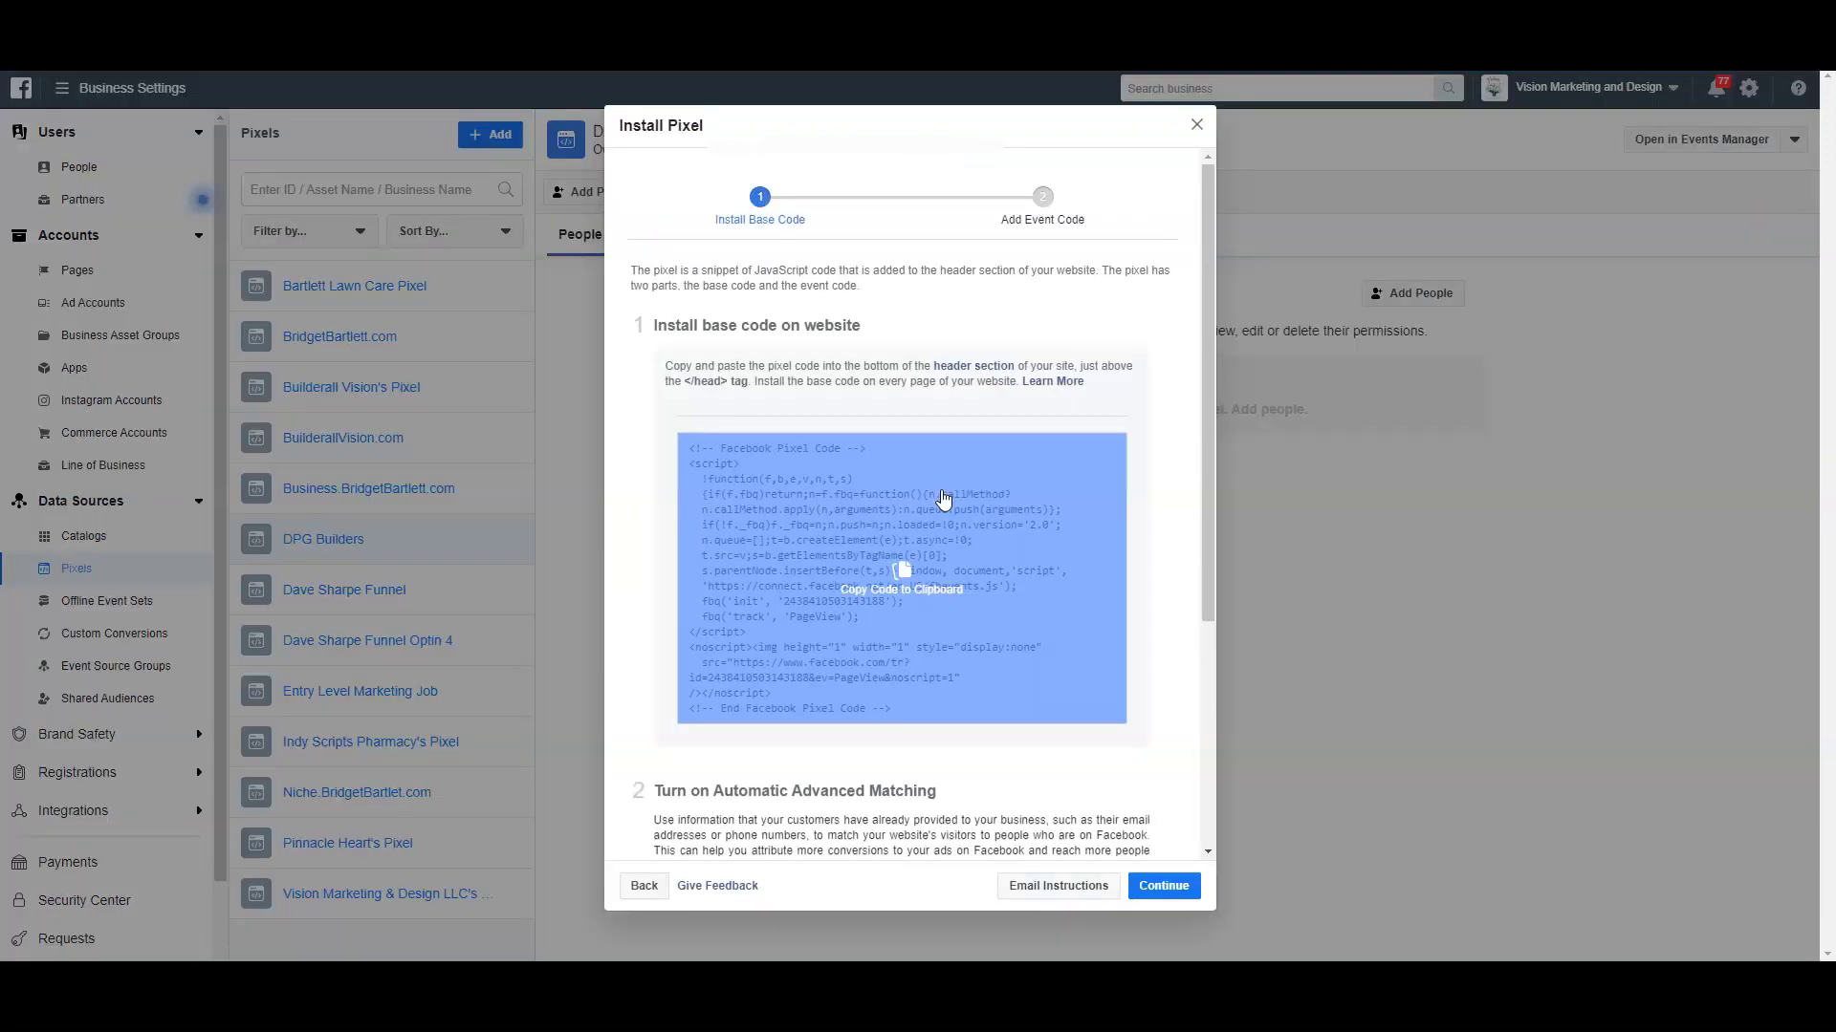
{"action": "left_click_drag", "start_coordinate": [1203, 351], "coordinate": [1201, 525]}
{"action": "left_click", "coordinate": [902, 311]}
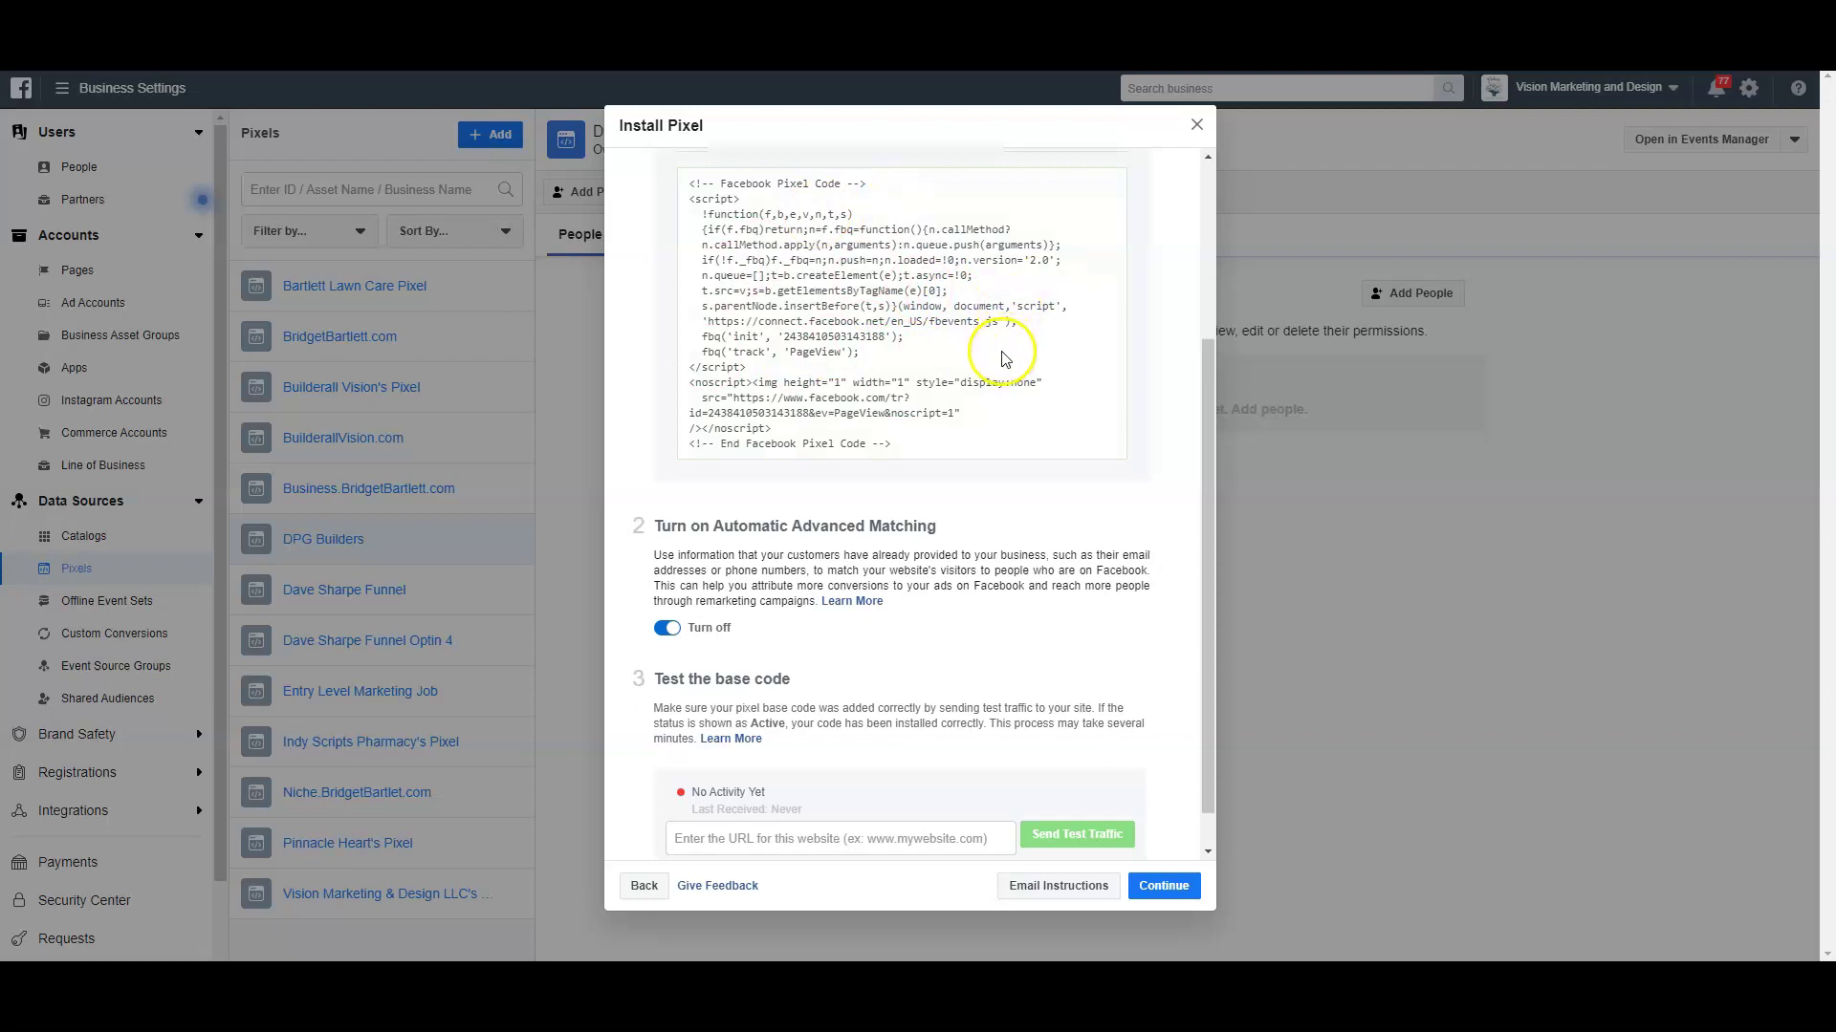
{"action": "left_click", "coordinate": [1178, 893]}
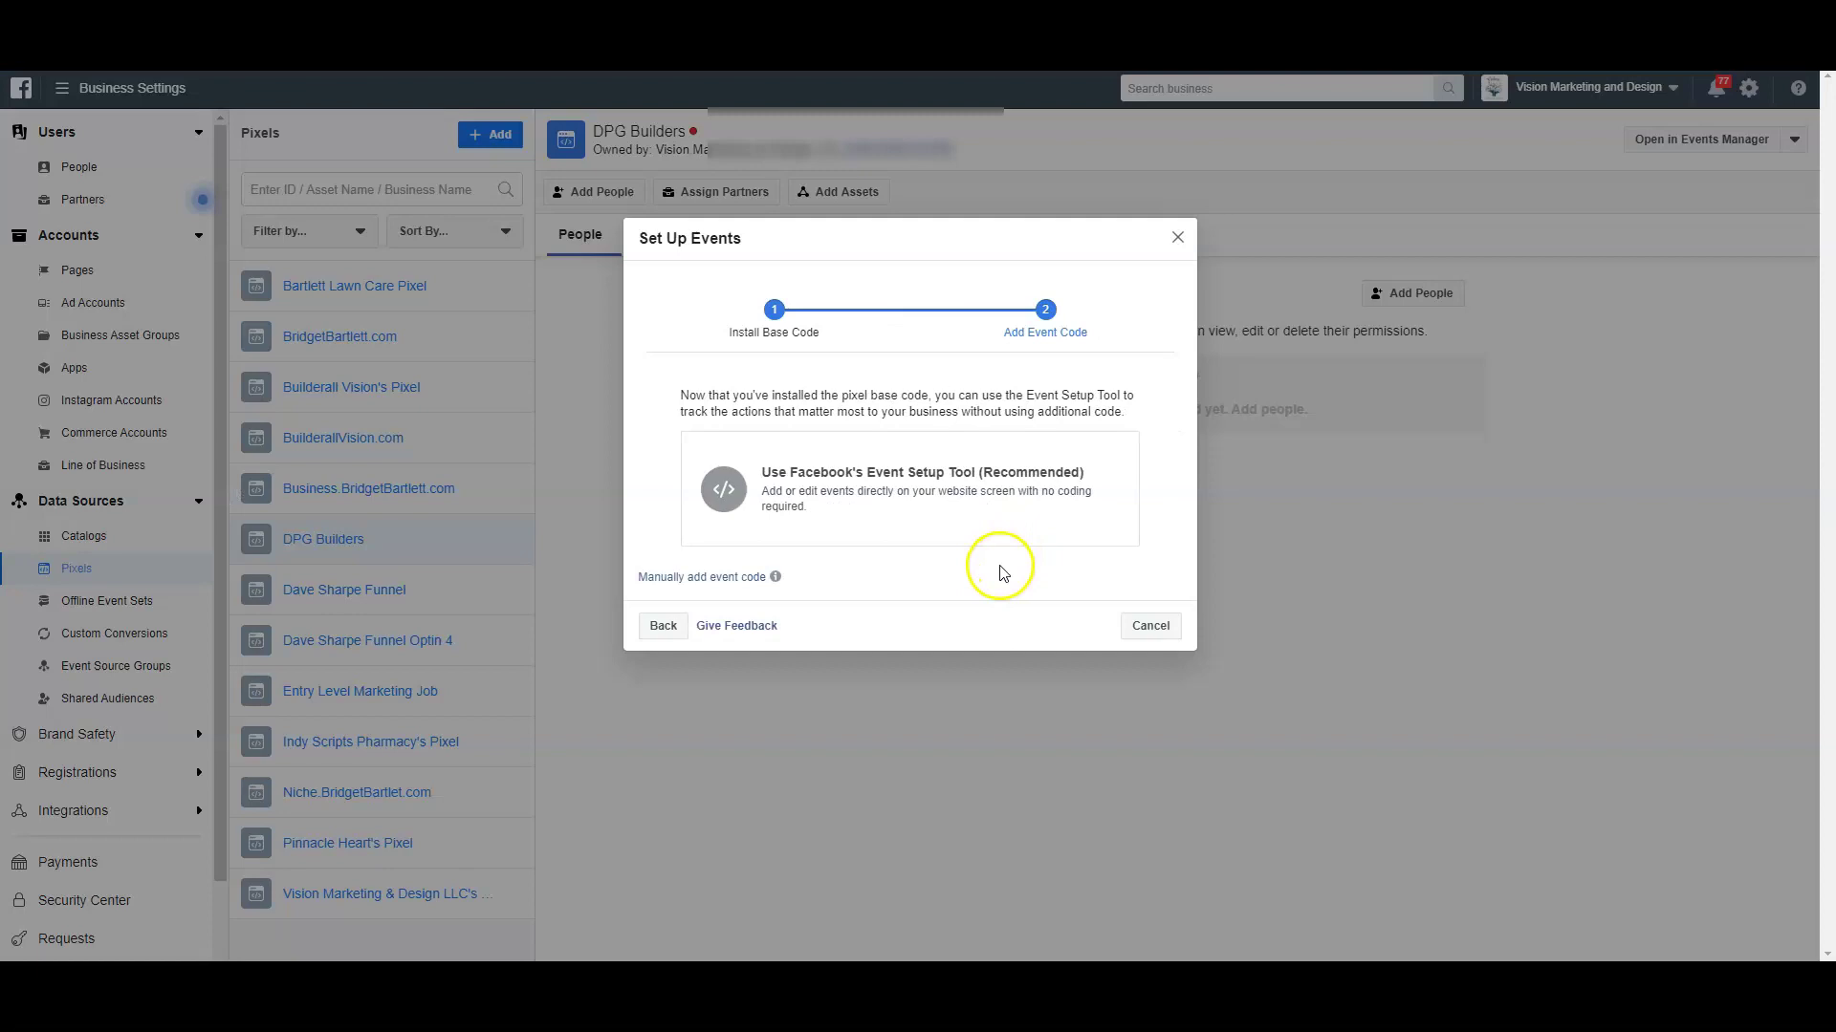
Choose Facebook's Event Setup Tool for adding the pixel's events.
{"action": "left_click", "coordinate": [900, 488]}
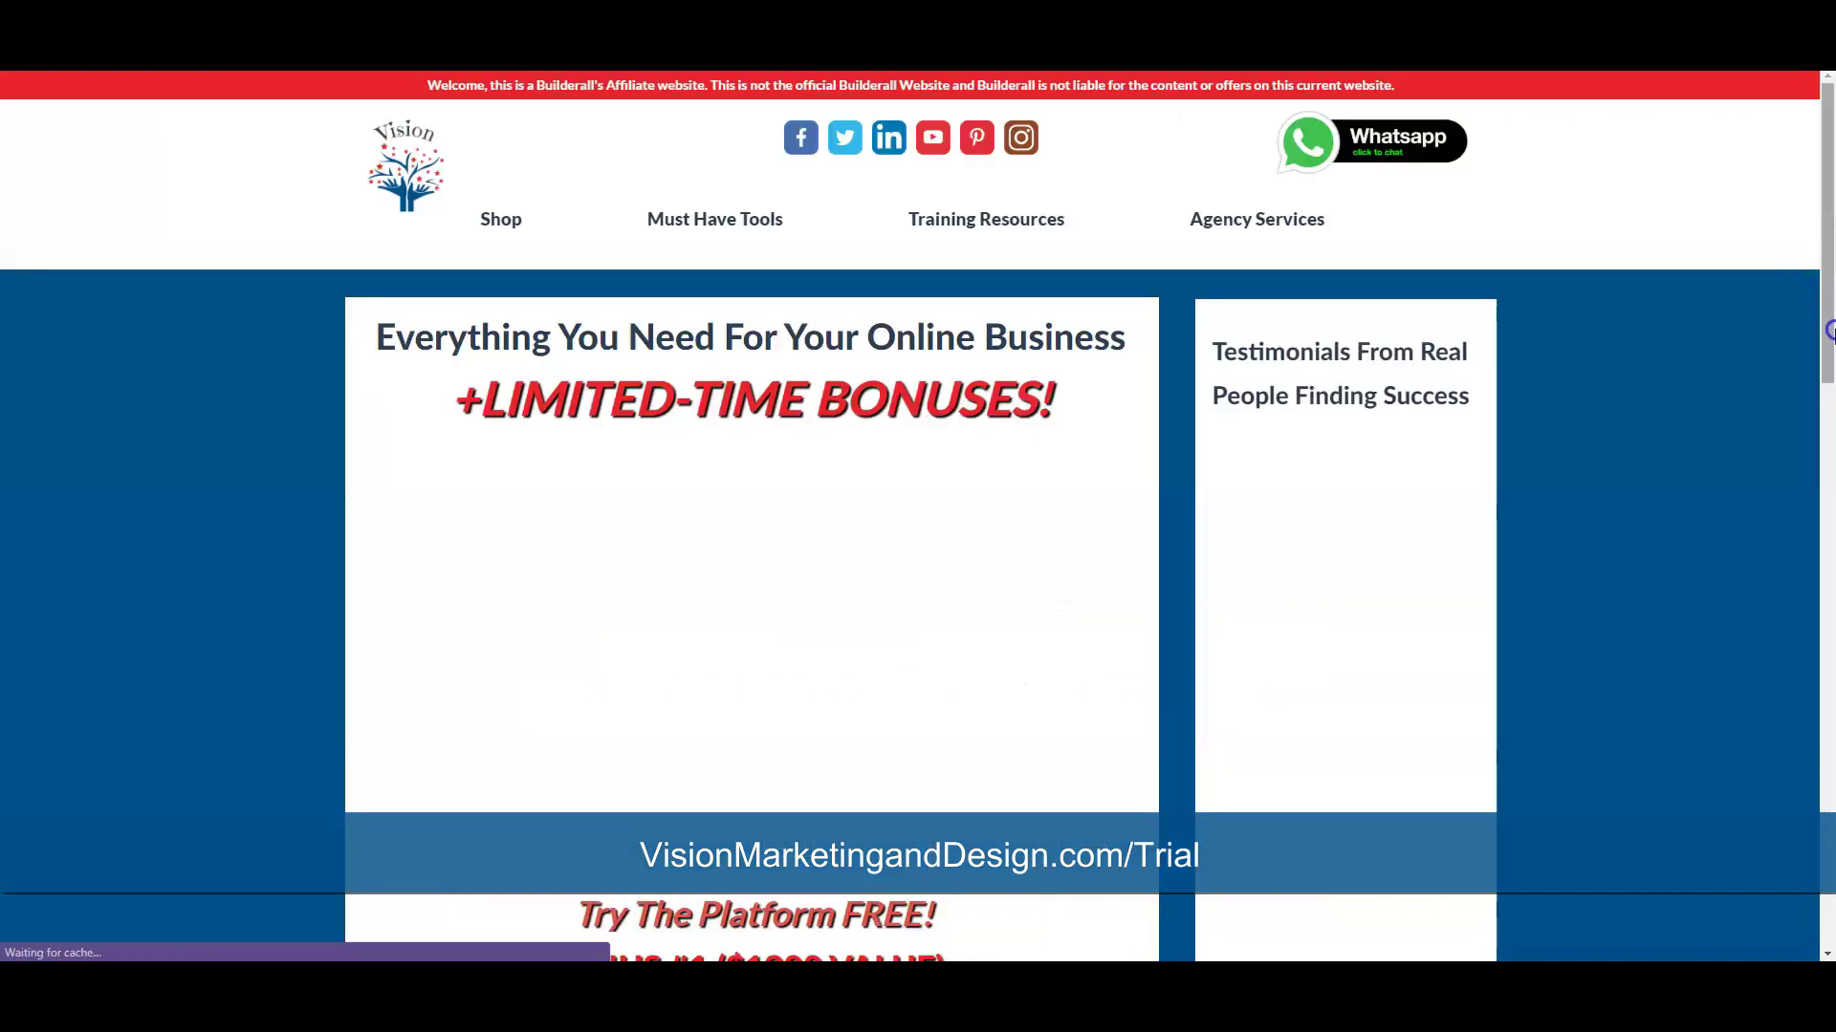
Scroll through the Vision Marketing page and reach the Builderall back office tools list.
{"action": "scroll", "coordinate": [1828, 330], "scroll_direction": "down", "scroll_amount": 3}
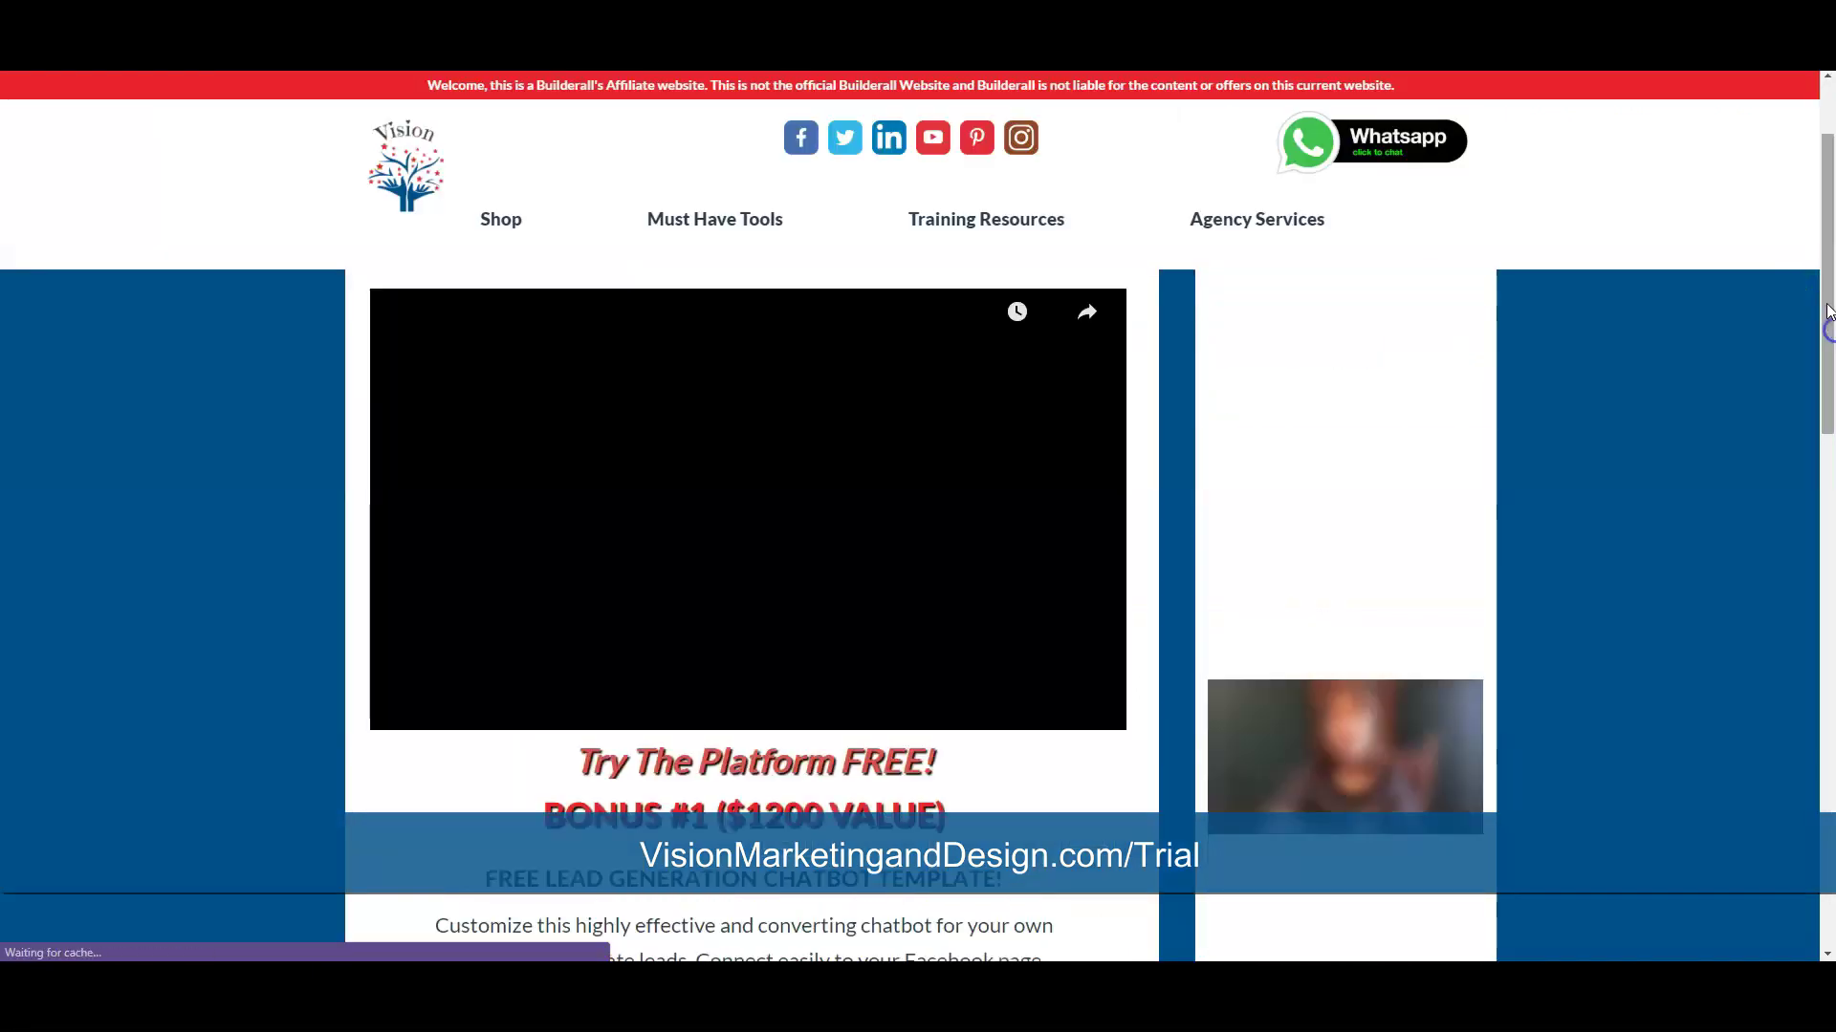
{"action": "scroll", "coordinate": [1828, 319], "scroll_direction": "up", "scroll_amount": 2}
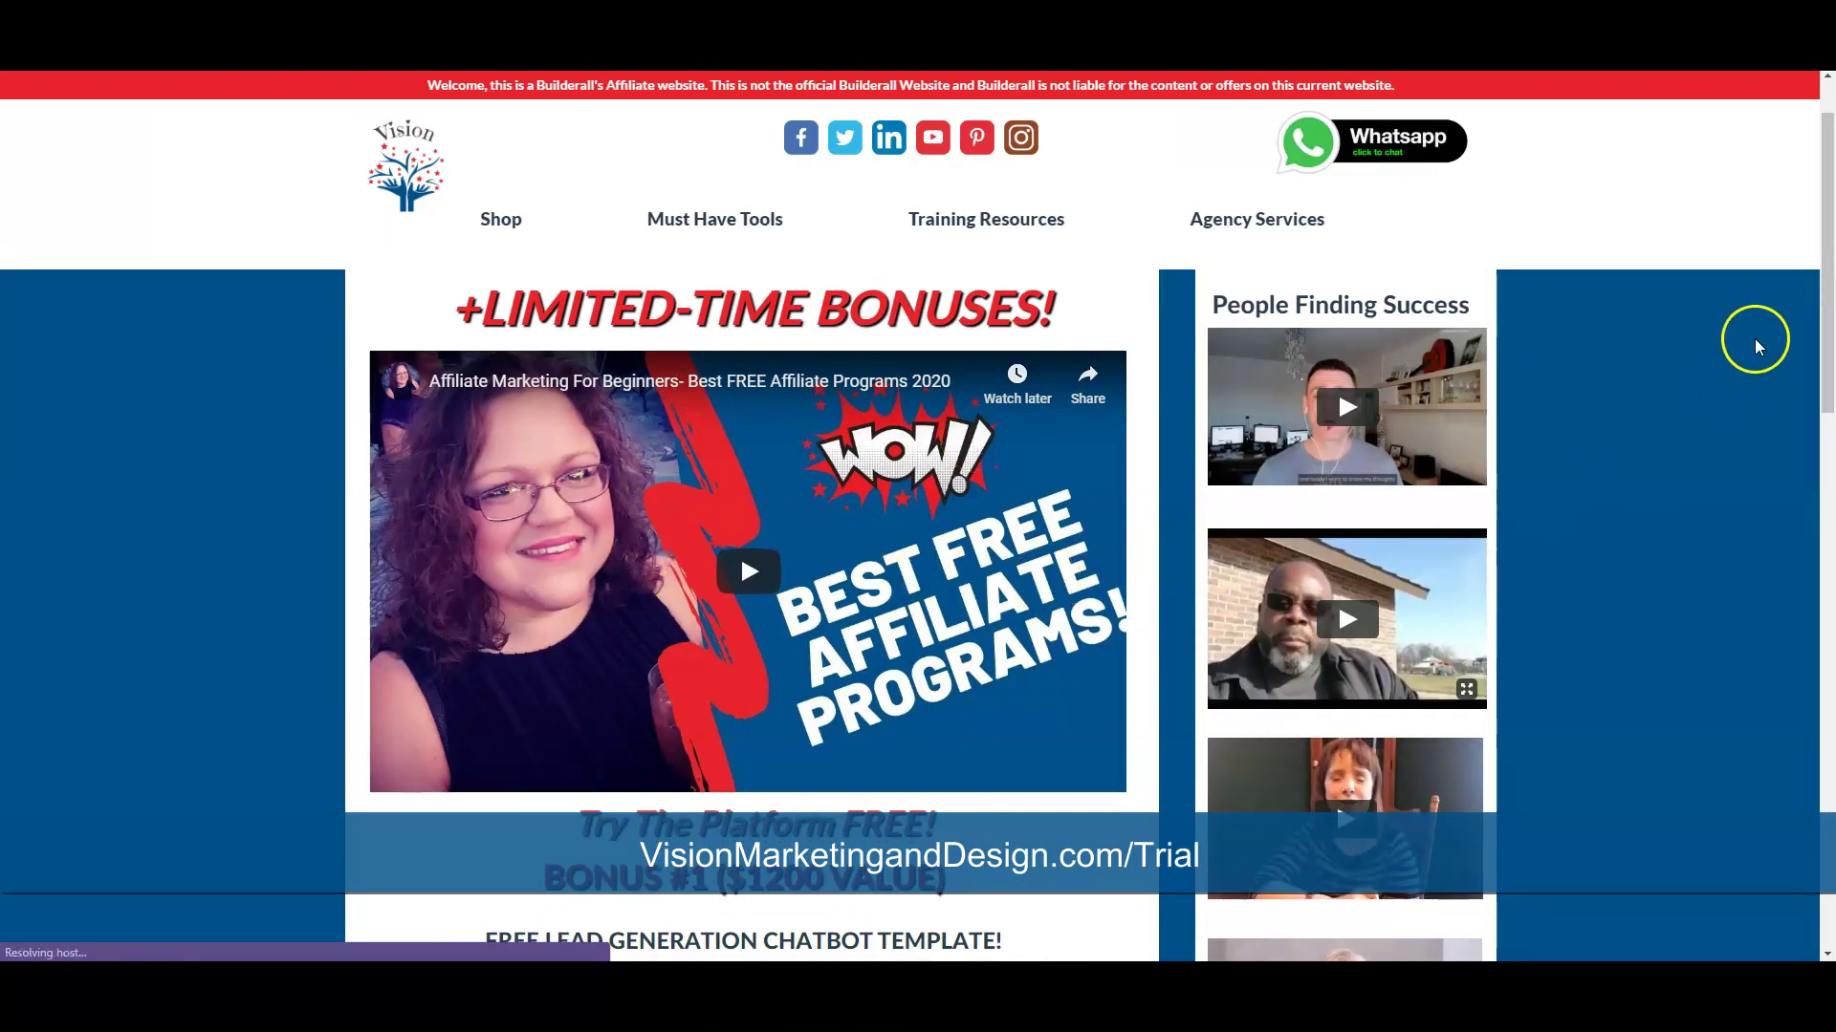
{"action": "left_click_drag", "start_coordinate": [1827, 297], "coordinate": [1826, 473]}
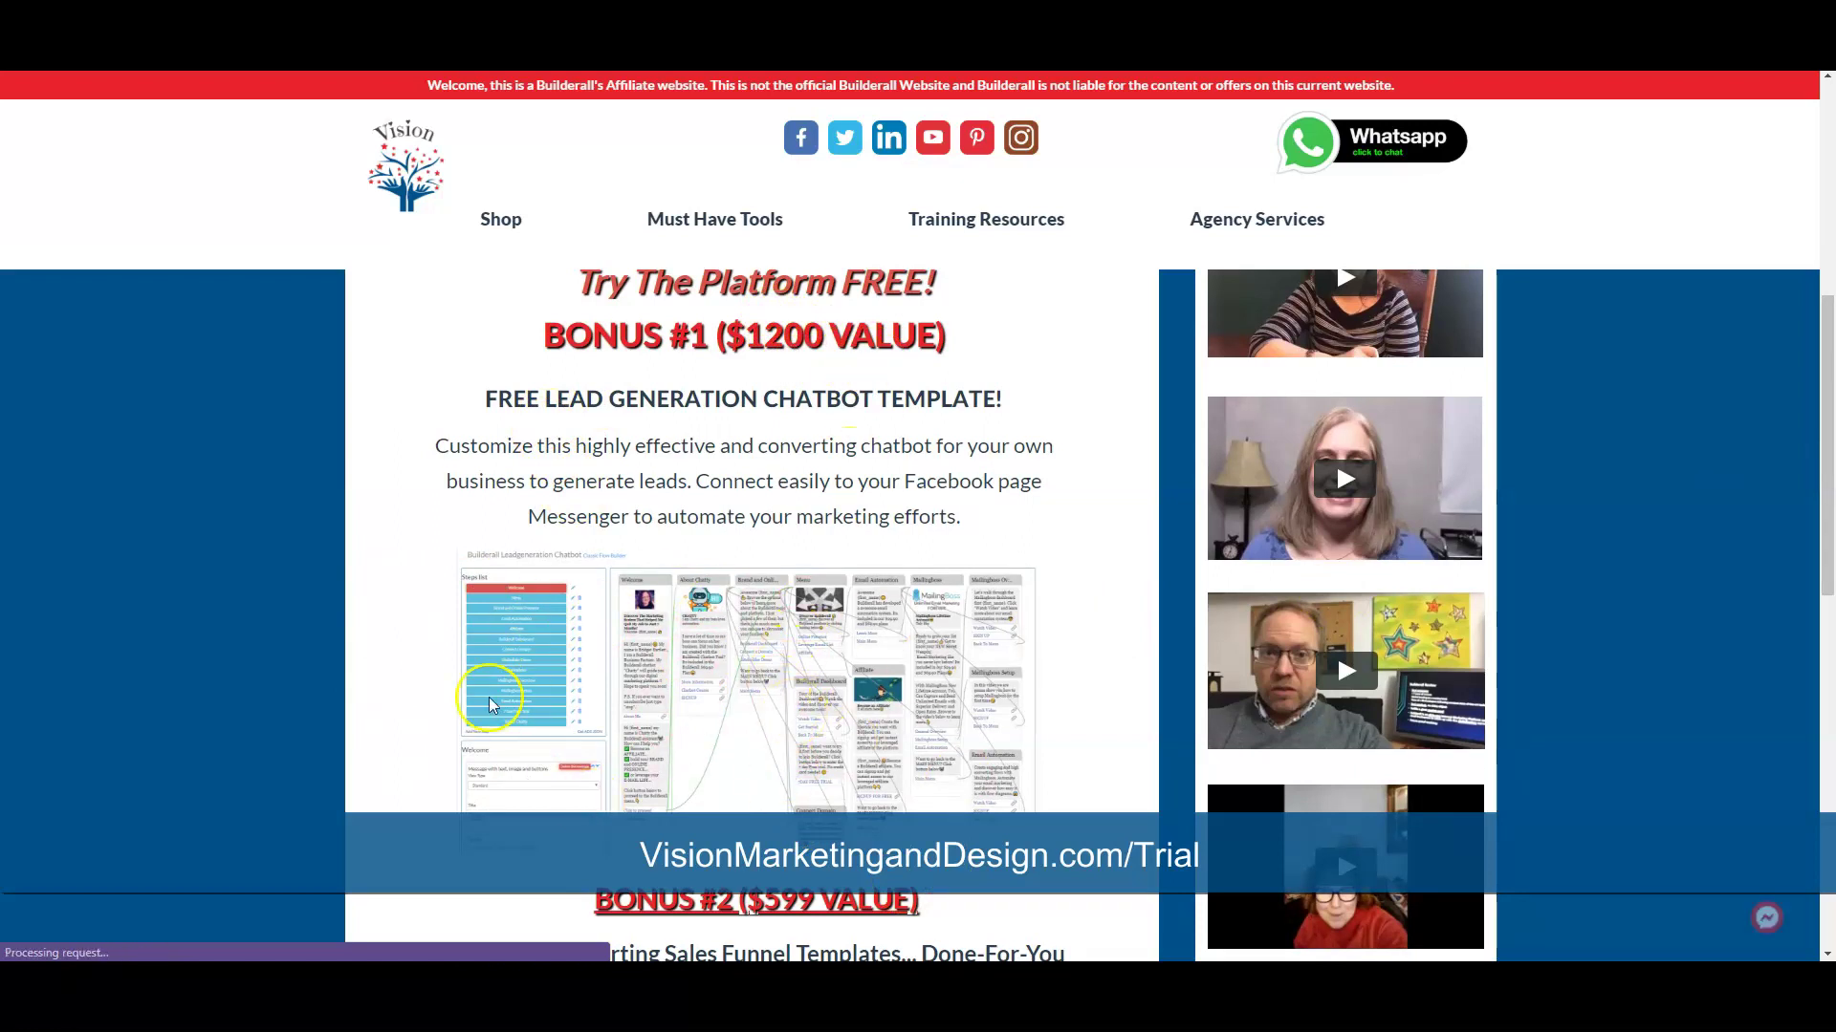
{"action": "left_click_drag", "start_coordinate": [1824, 376], "coordinate": [1827, 457]}
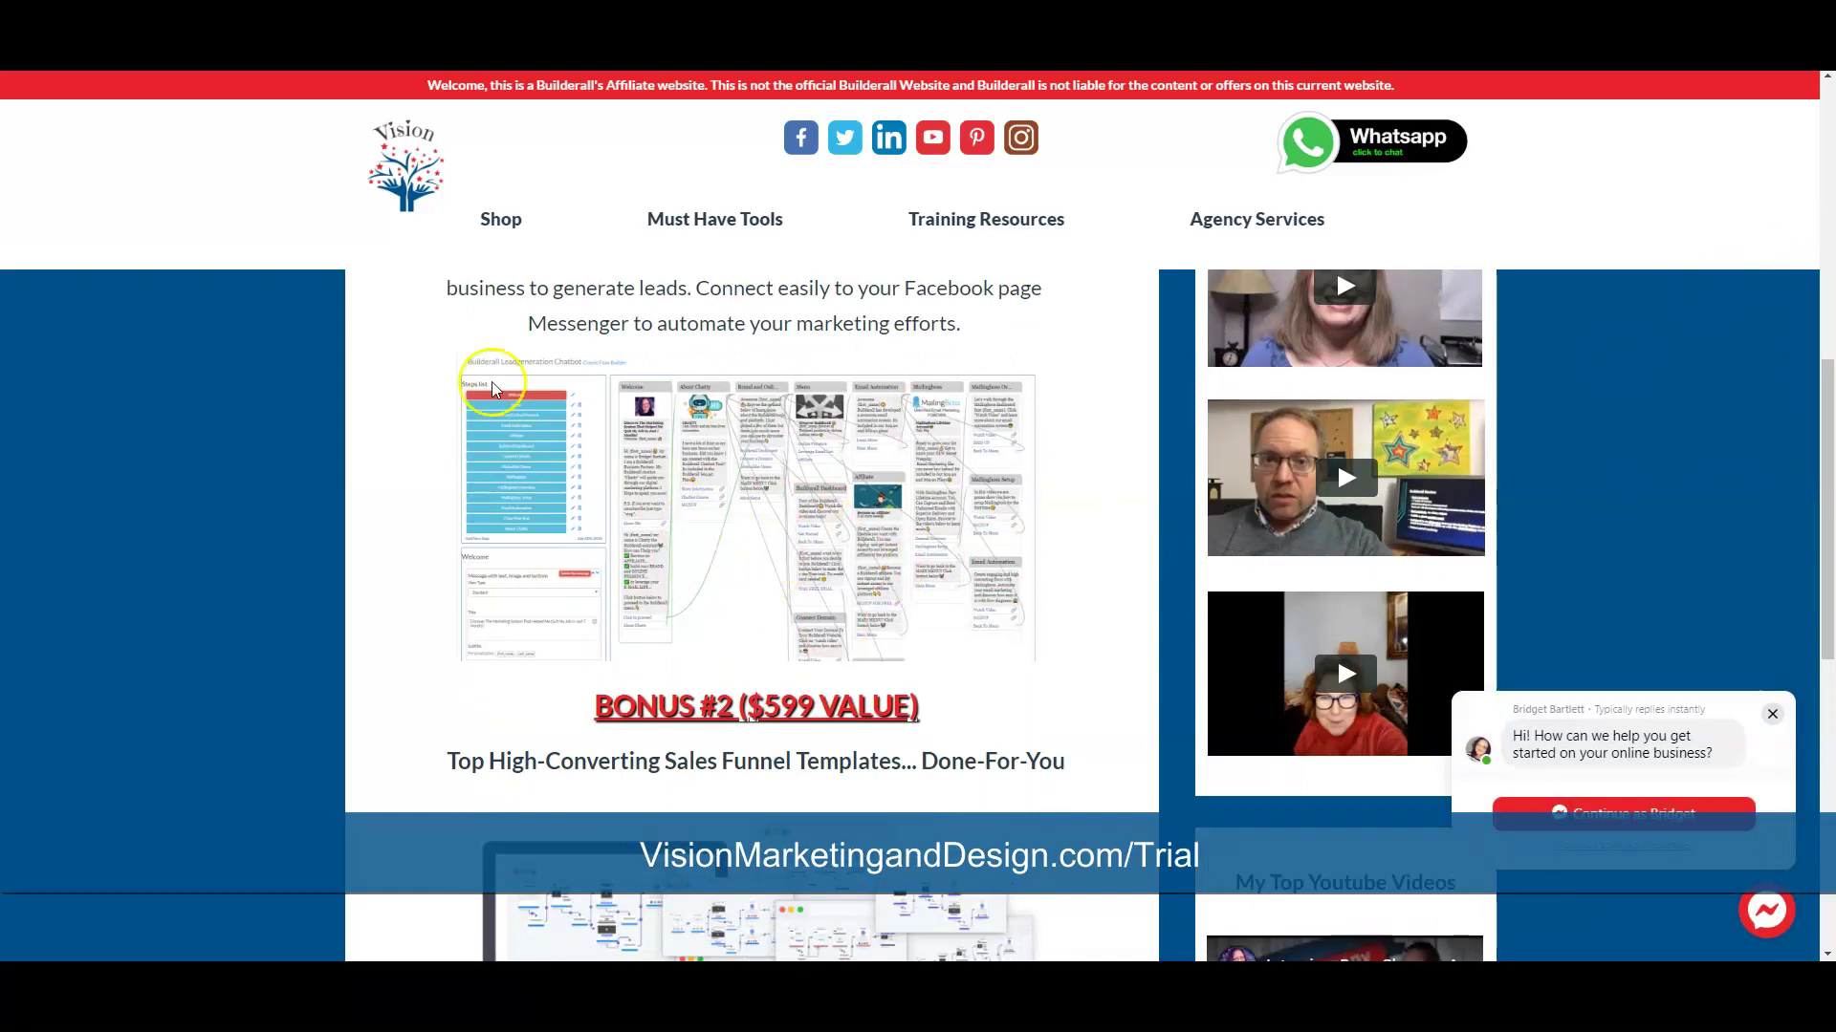
{"action": "left_click_drag", "start_coordinate": [1826, 533], "coordinate": [1827, 659]}
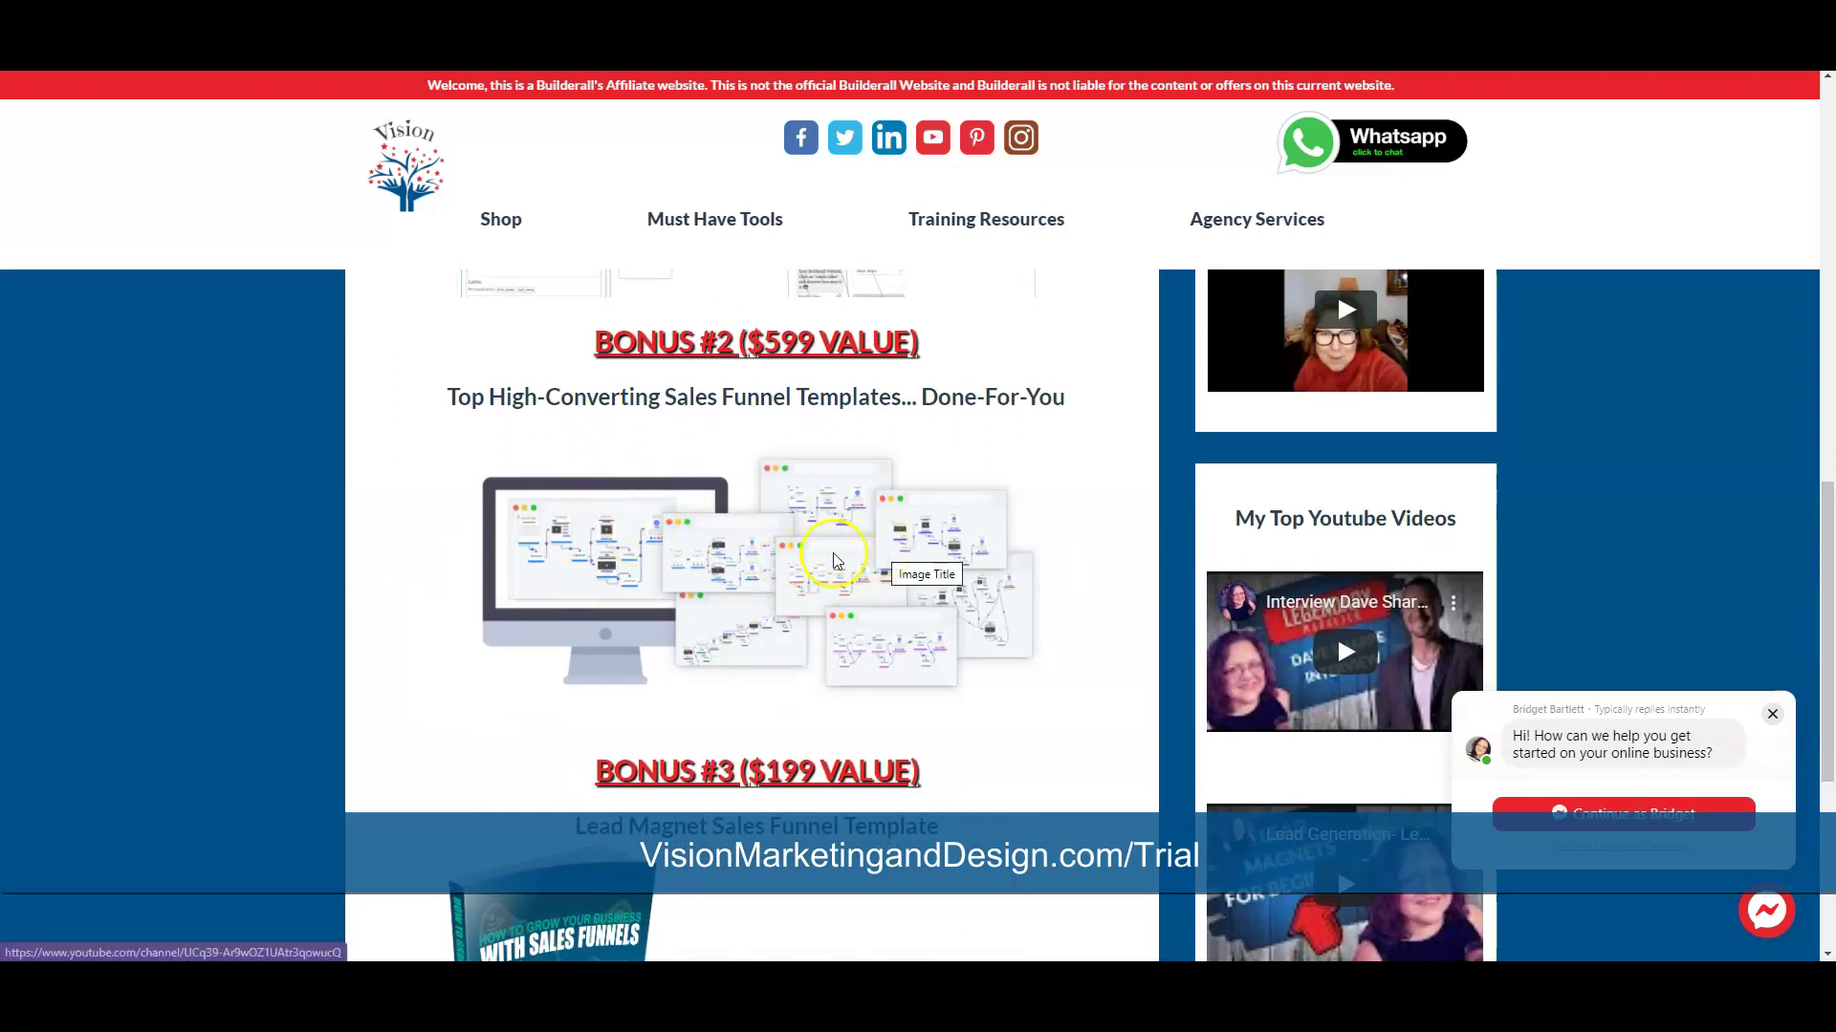
{"action": "left_click_drag", "start_coordinate": [1828, 543], "coordinate": [1828, 632]}
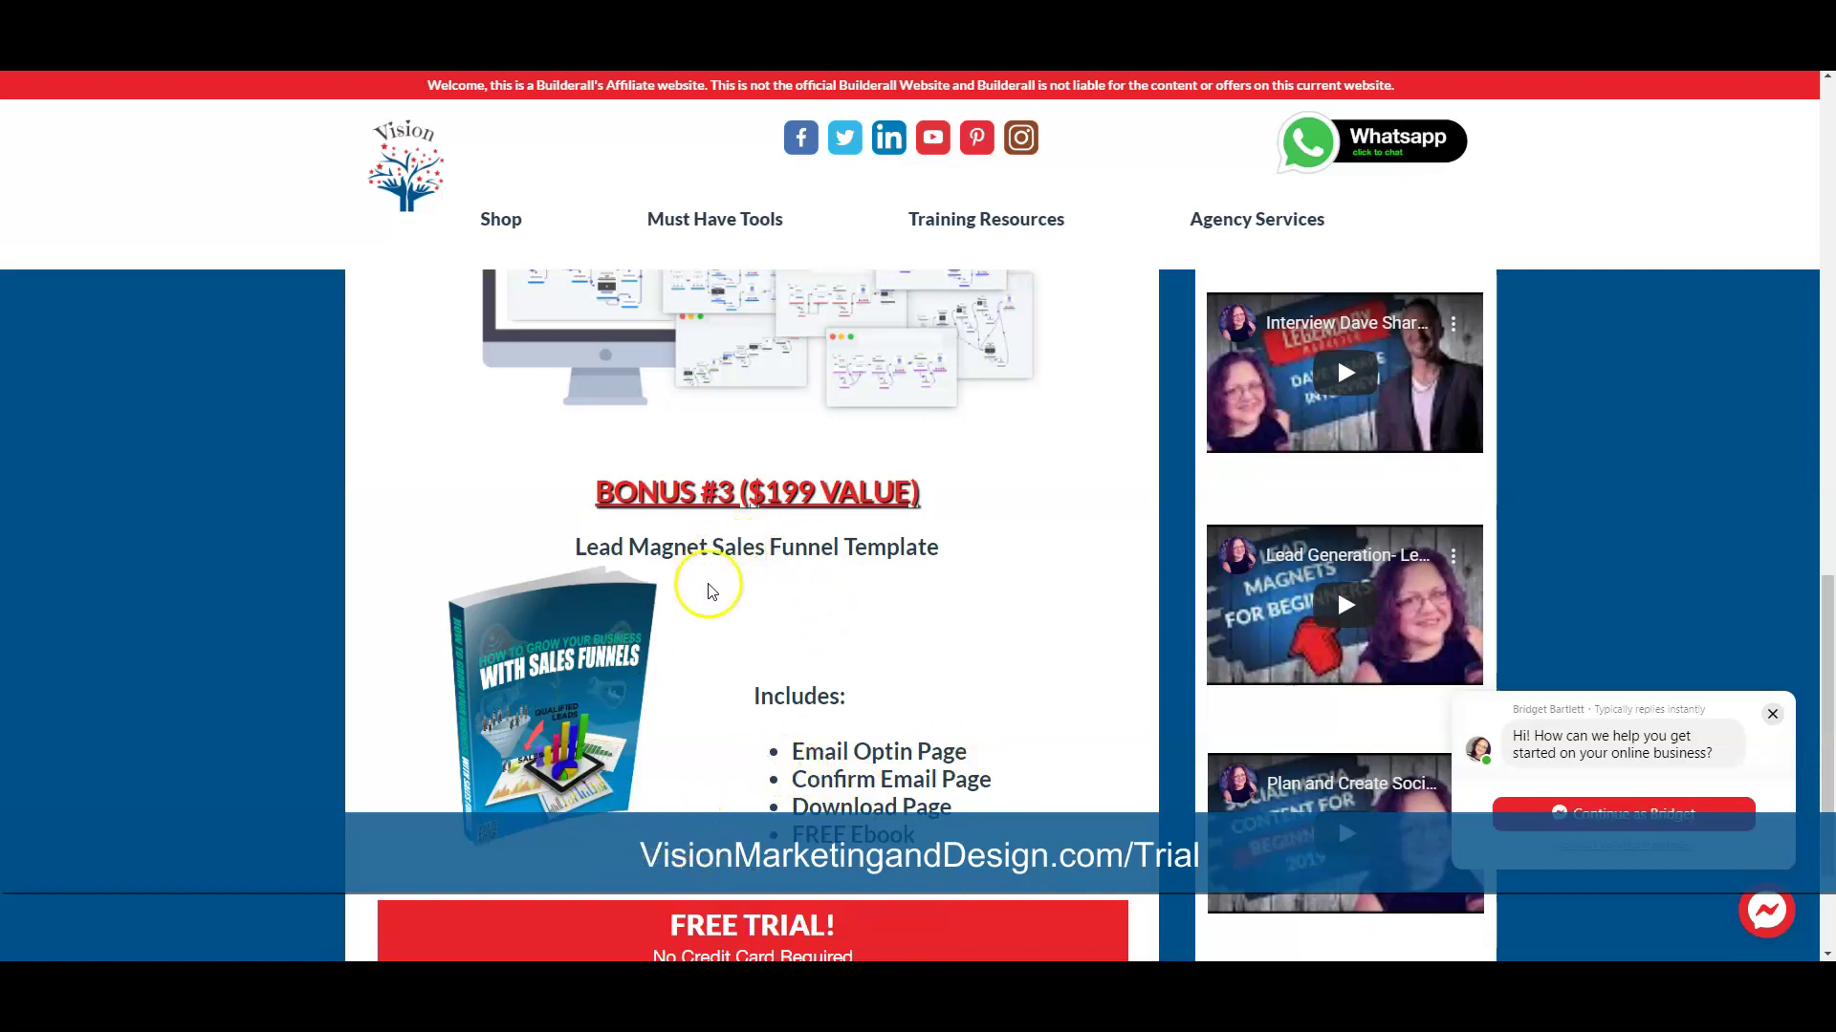
{"action": "left_click_drag", "start_coordinate": [1827, 661], "coordinate": [1827, 175]}
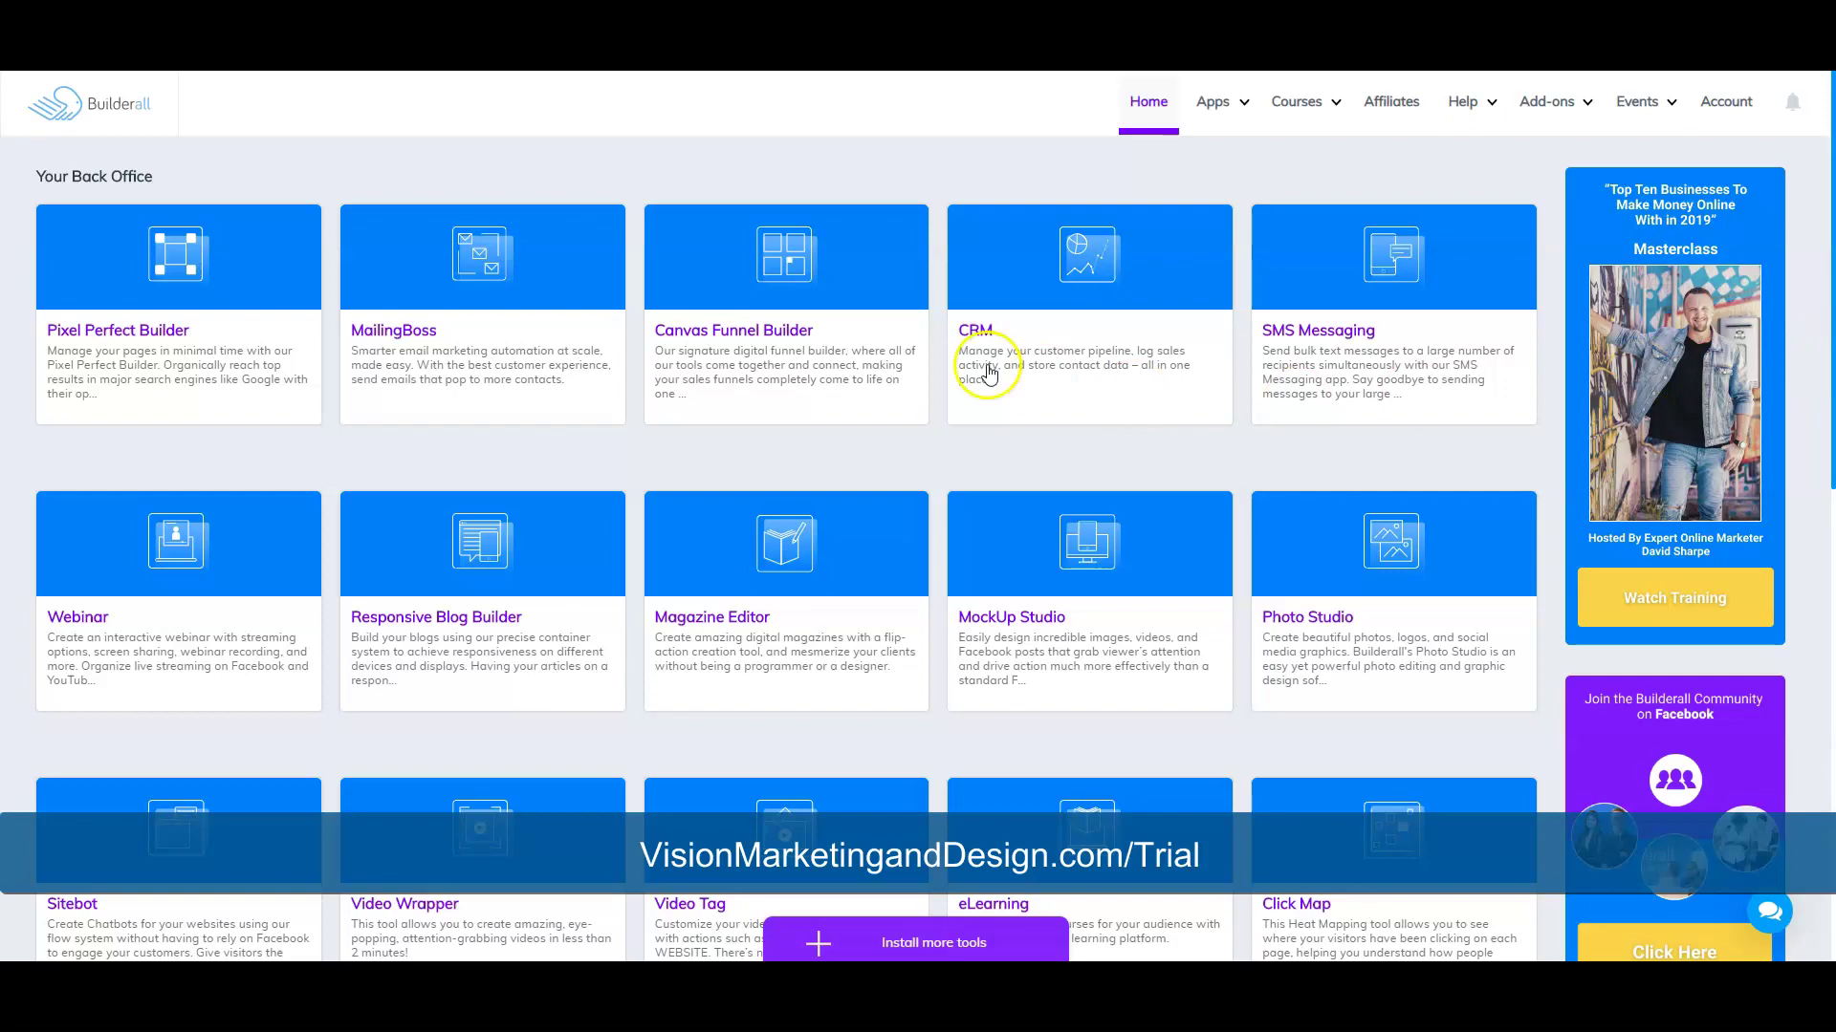
{"action": "left_click_drag", "start_coordinate": [1826, 444], "coordinate": [1826, 368]}
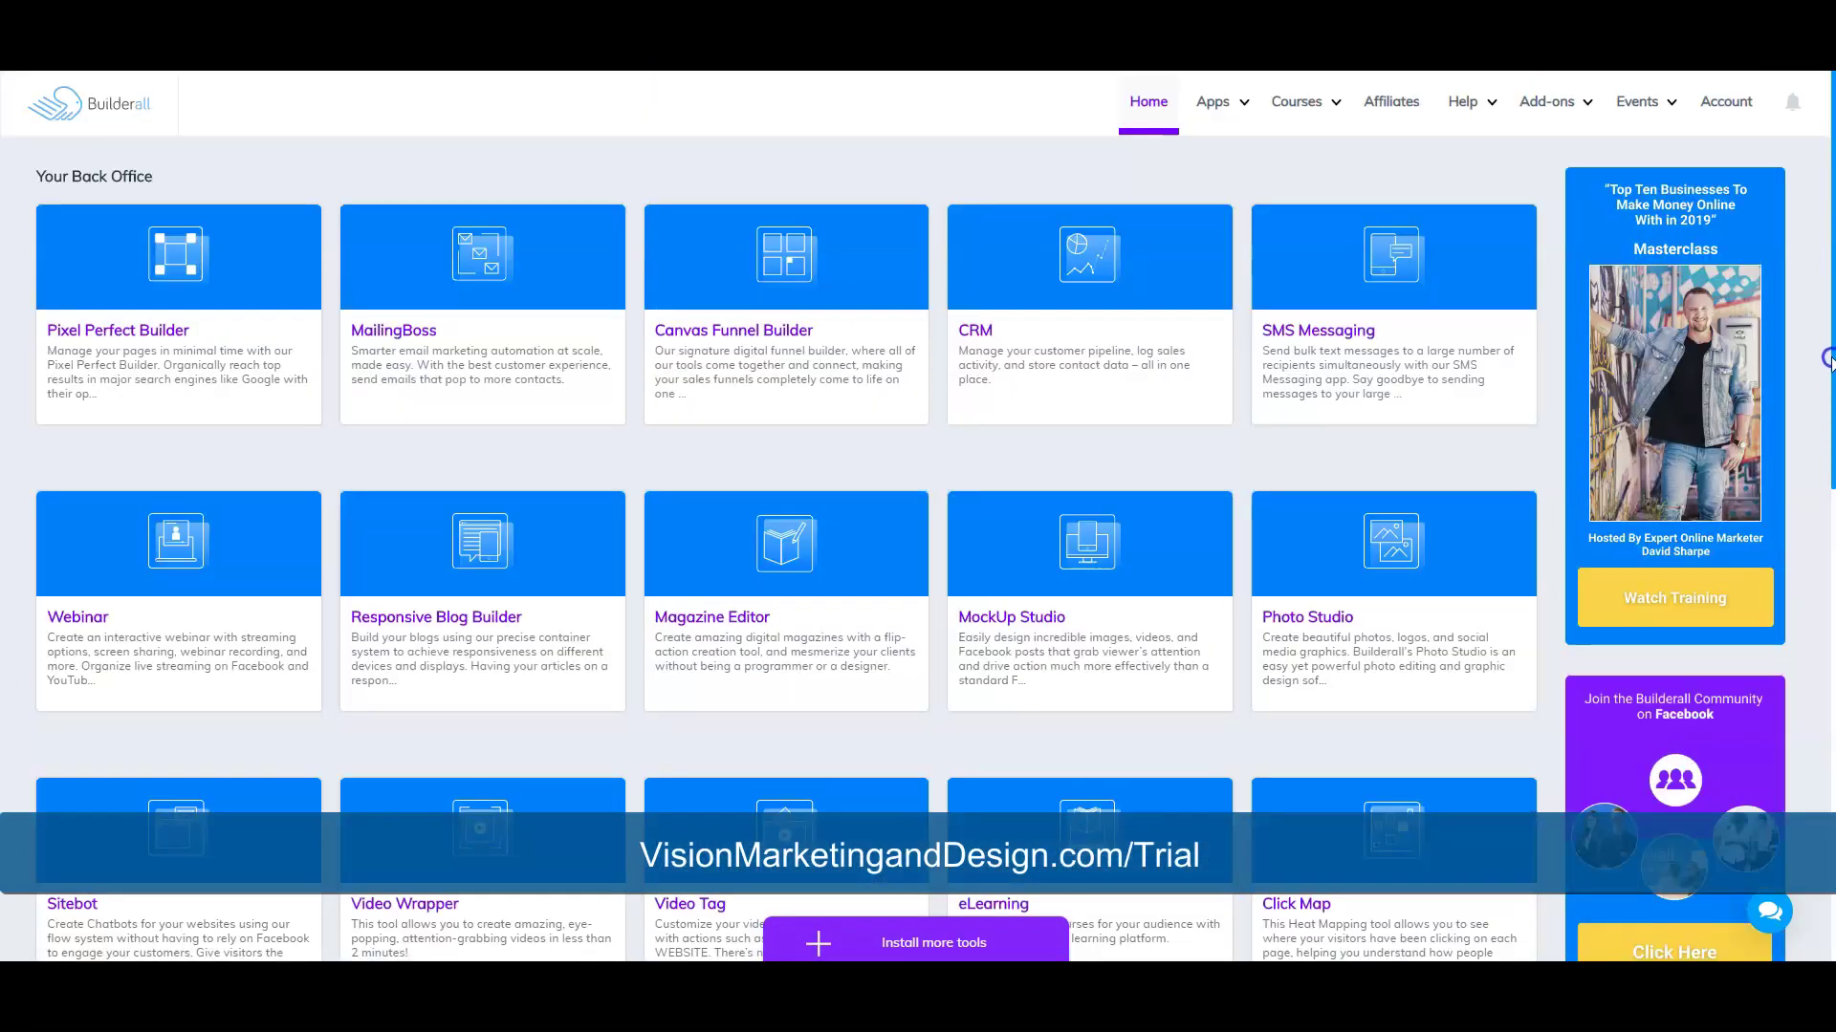
Launch Pixel Perfect Builder and open the dpg-builders.com site from My Sites for editing.
{"action": "left_click", "coordinate": [156, 353]}
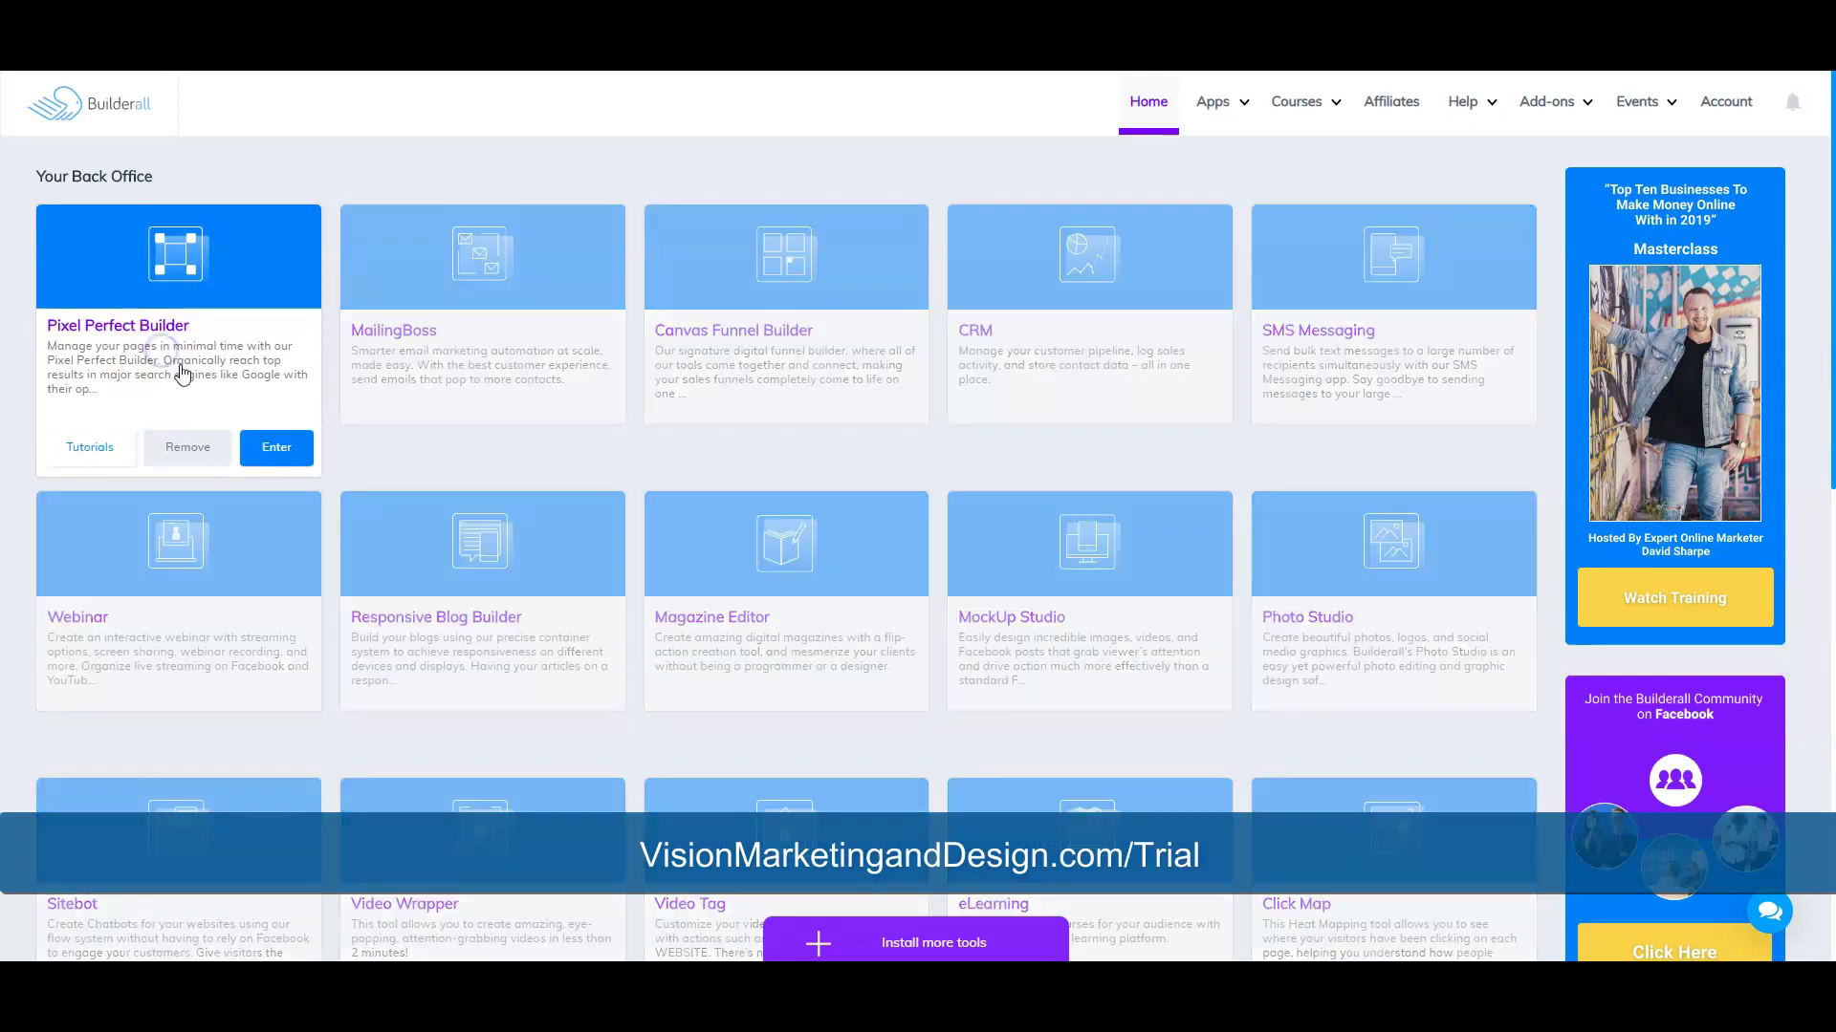
{"action": "left_click", "coordinate": [274, 453]}
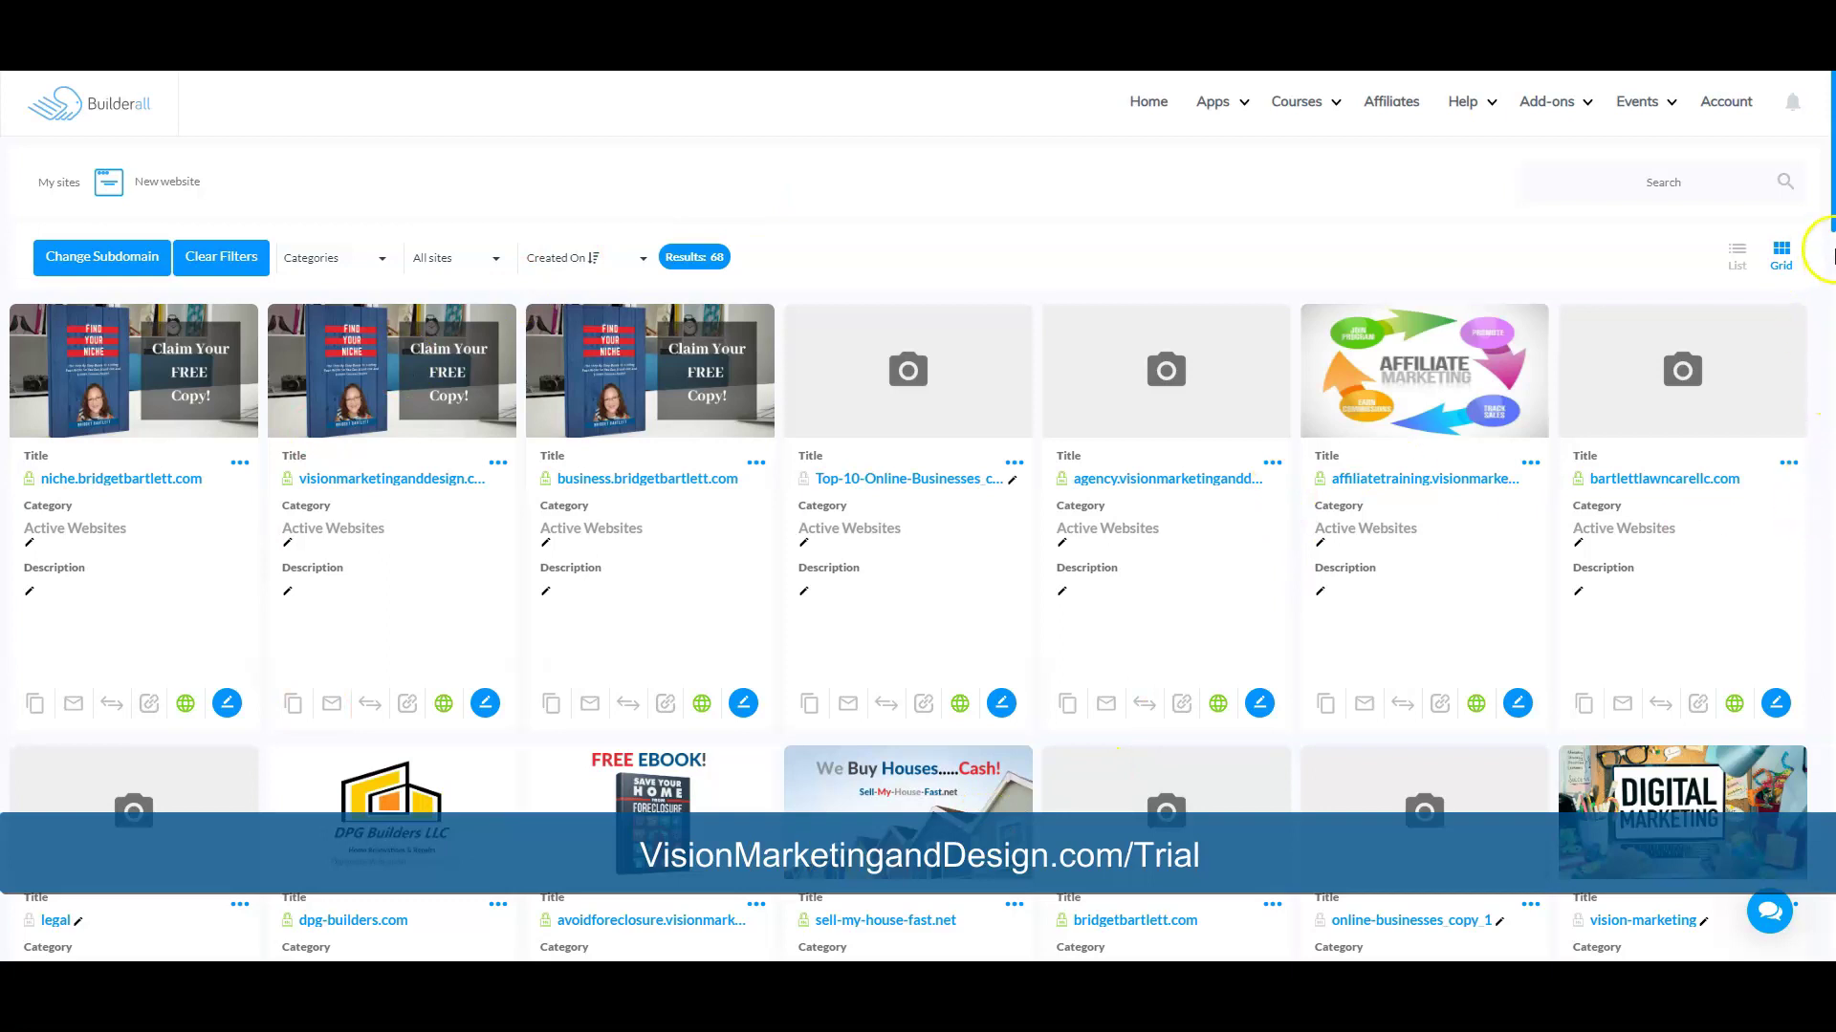
{"action": "left_click_drag", "start_coordinate": [1828, 192], "coordinate": [1827, 237]}
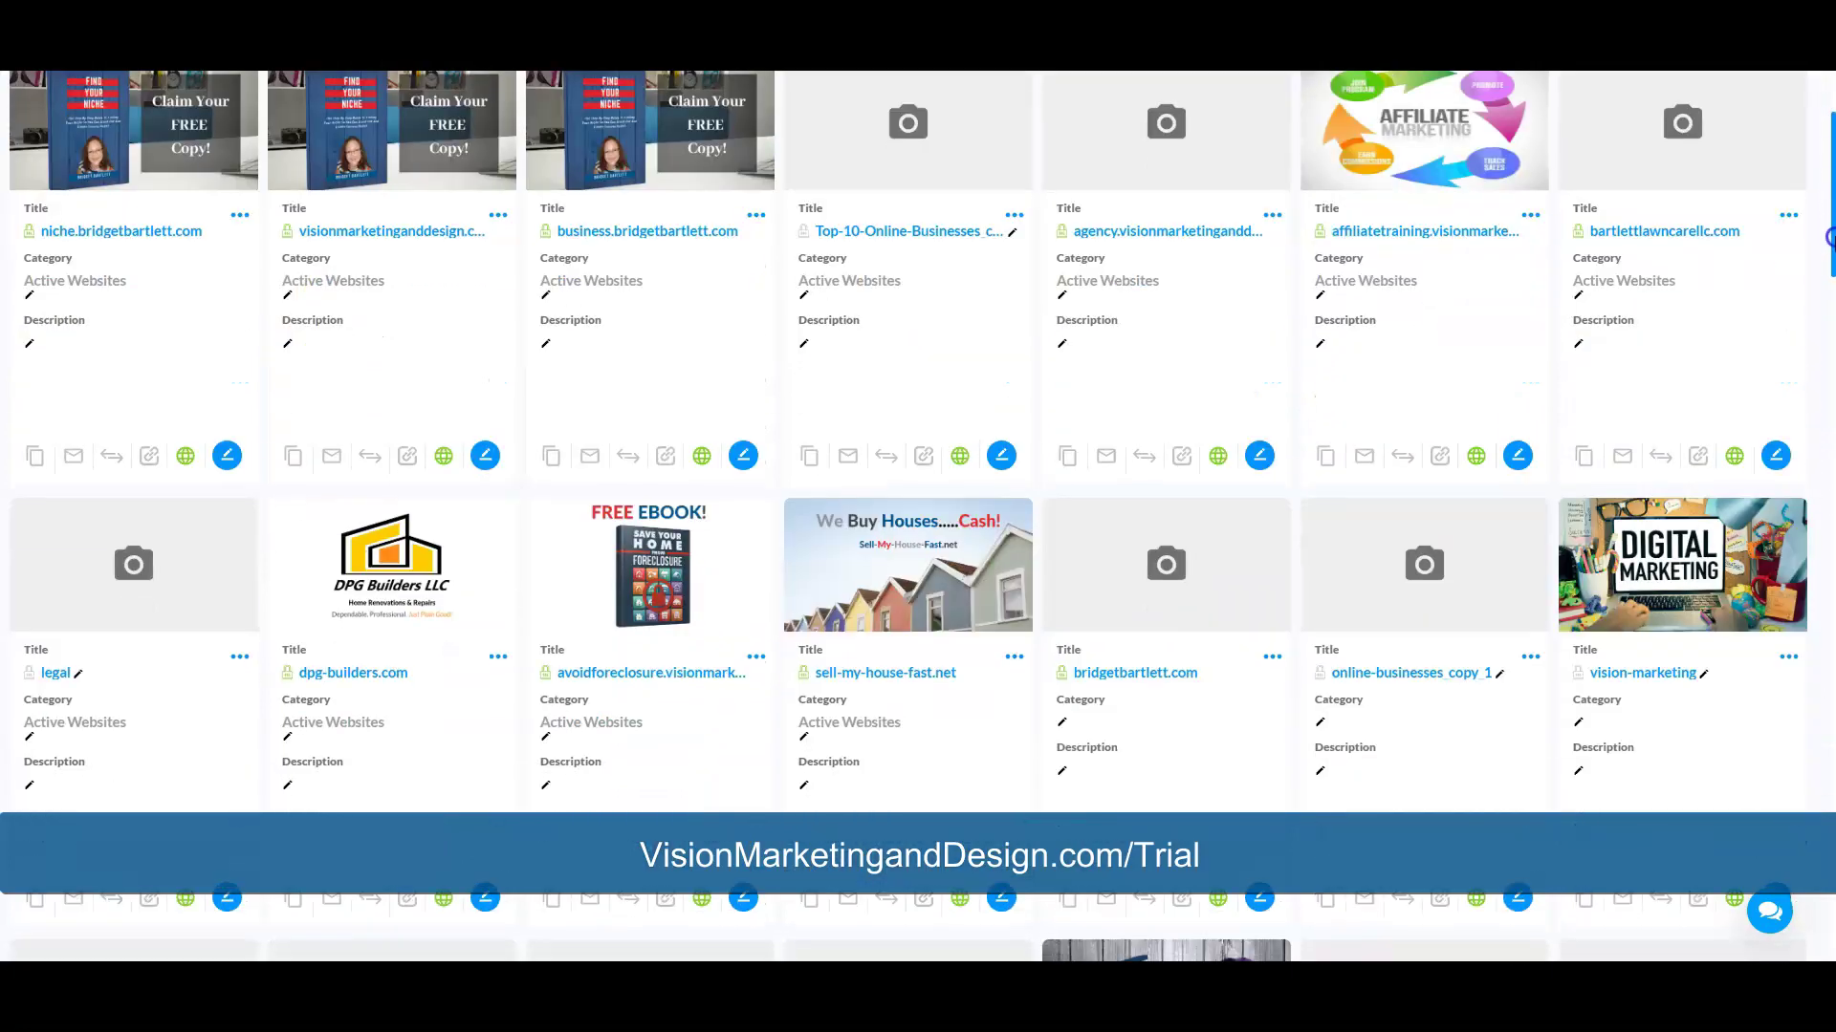
{"action": "left_click_drag", "start_coordinate": [1829, 237], "coordinate": [1829, 256]}
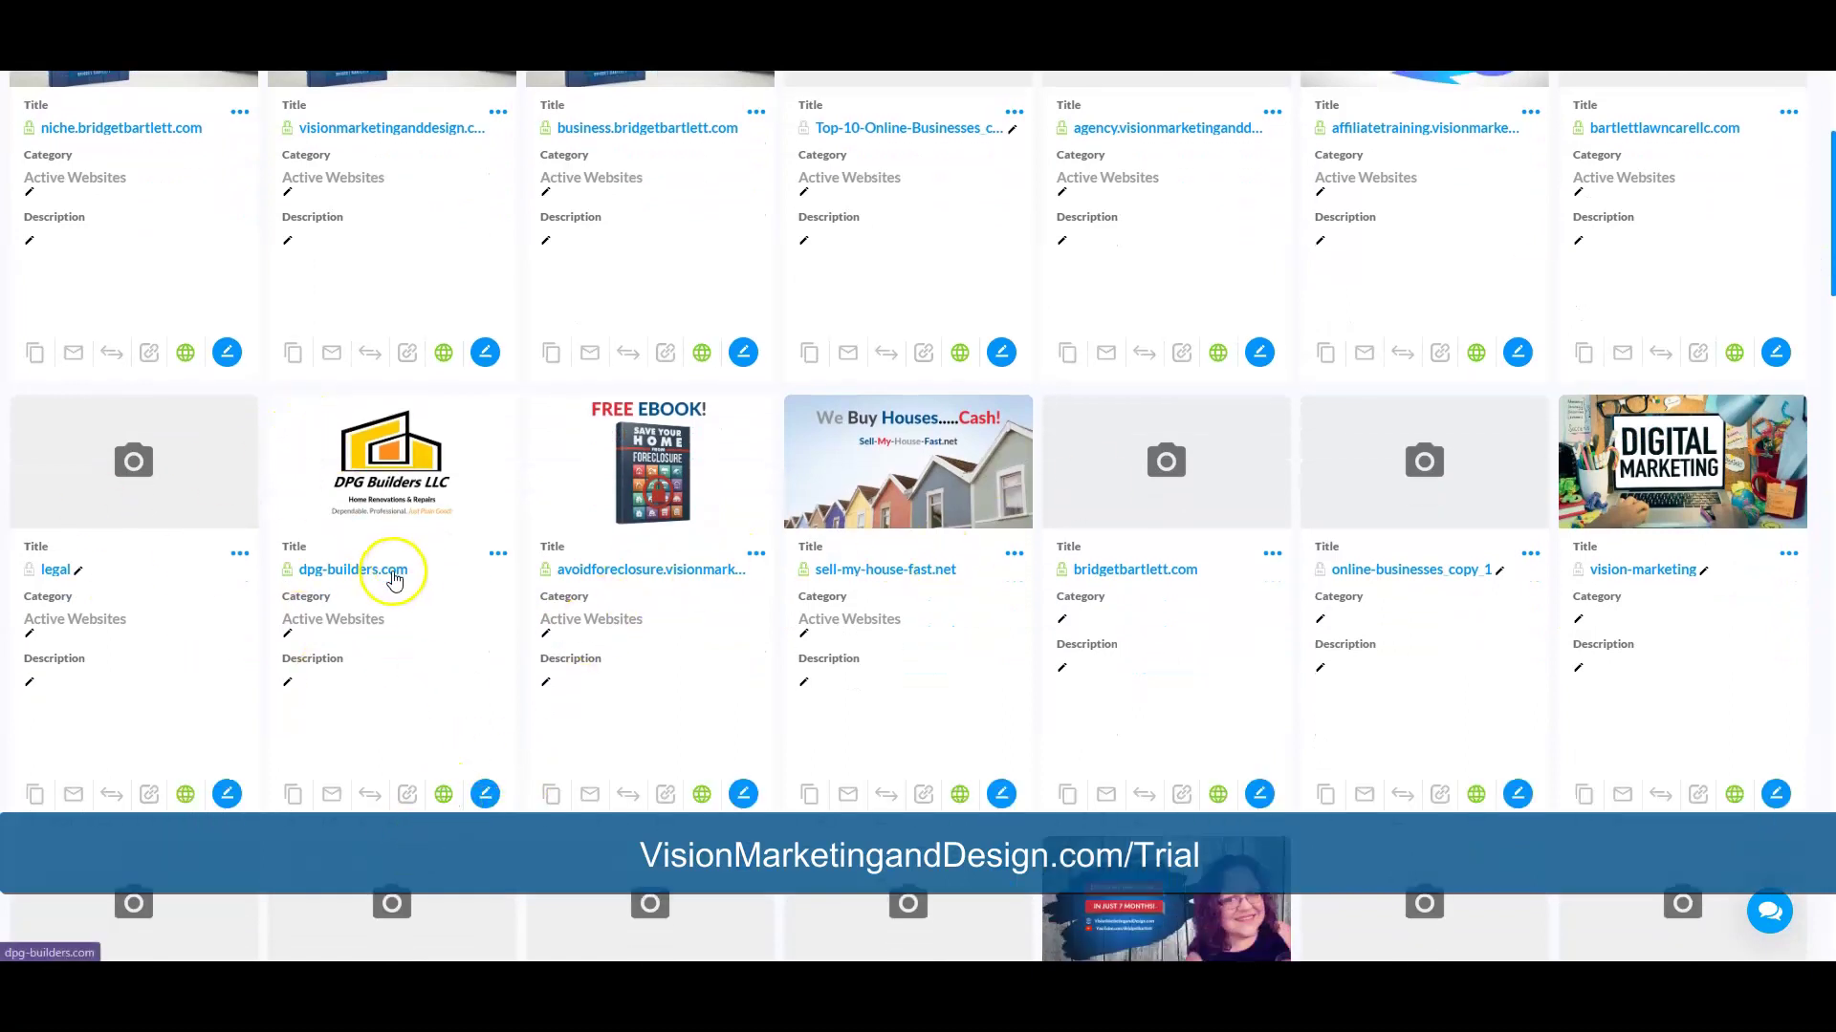
{"action": "left_click", "coordinate": [486, 794]}
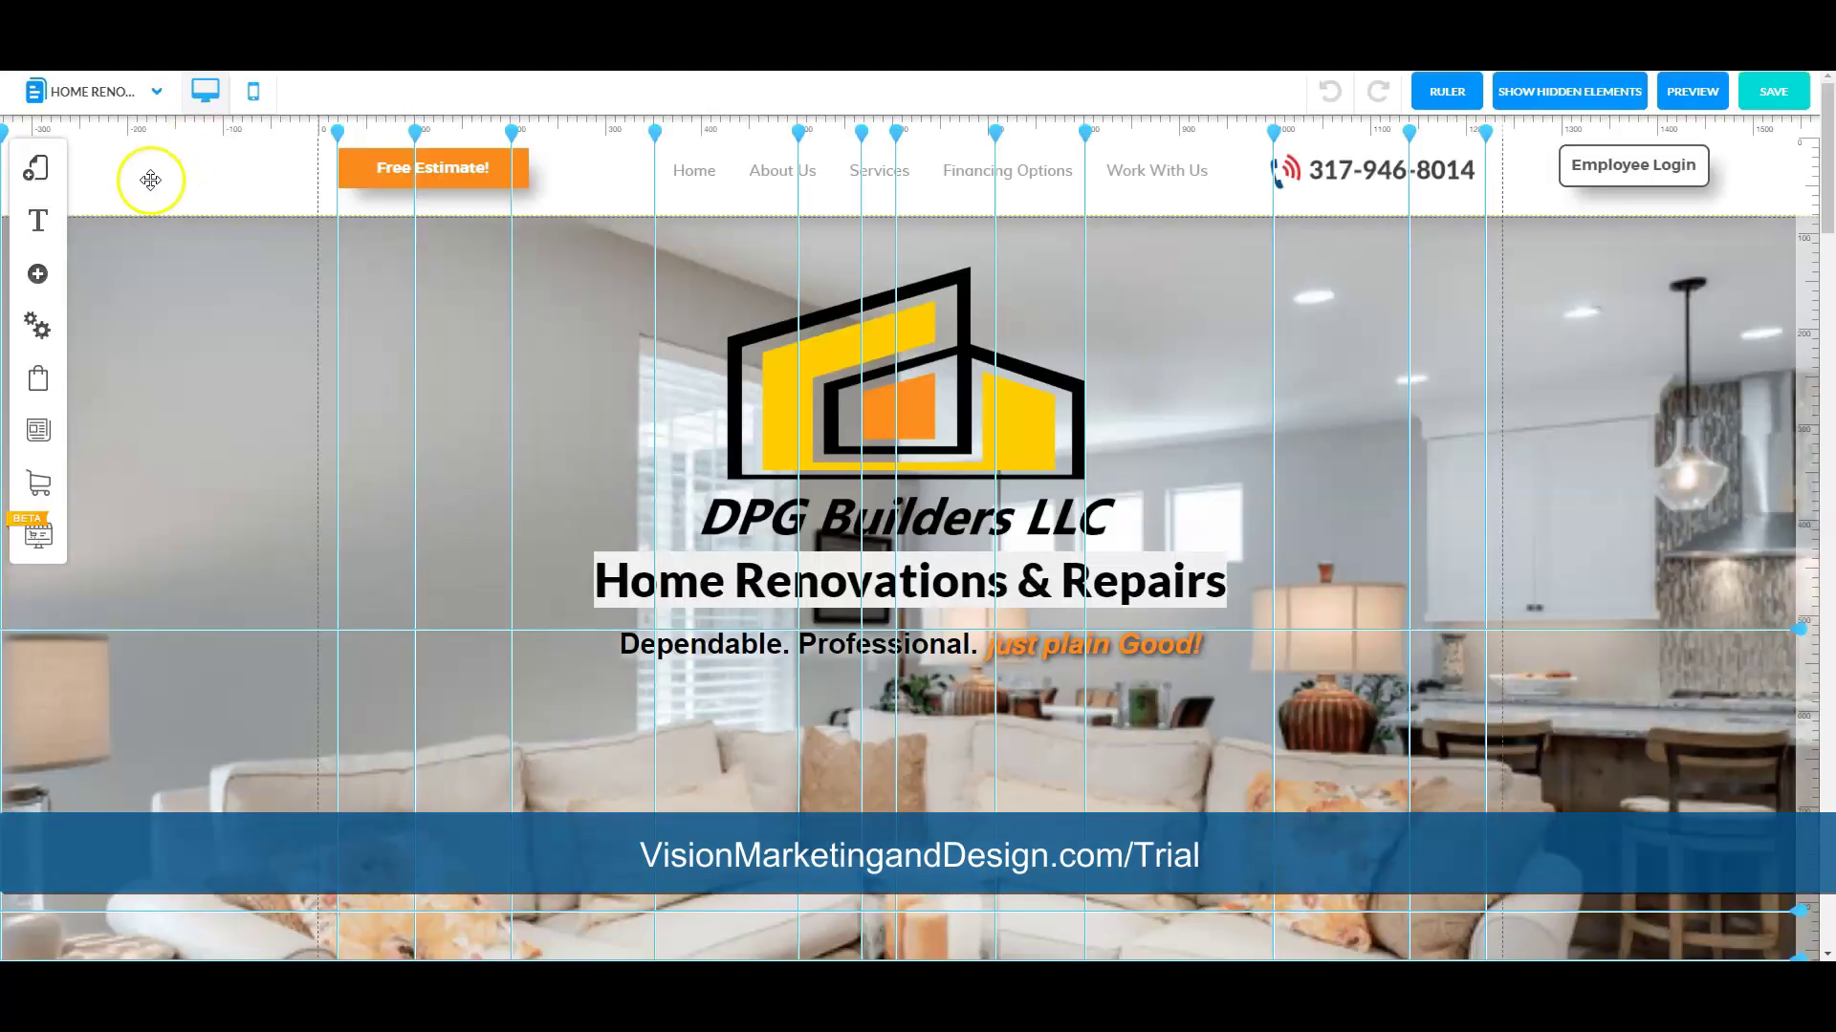
Paste the pixel code into the DPG Builders layout's Facebook Pixel Script setting and save.
{"action": "left_click", "coordinate": [37, 170]}
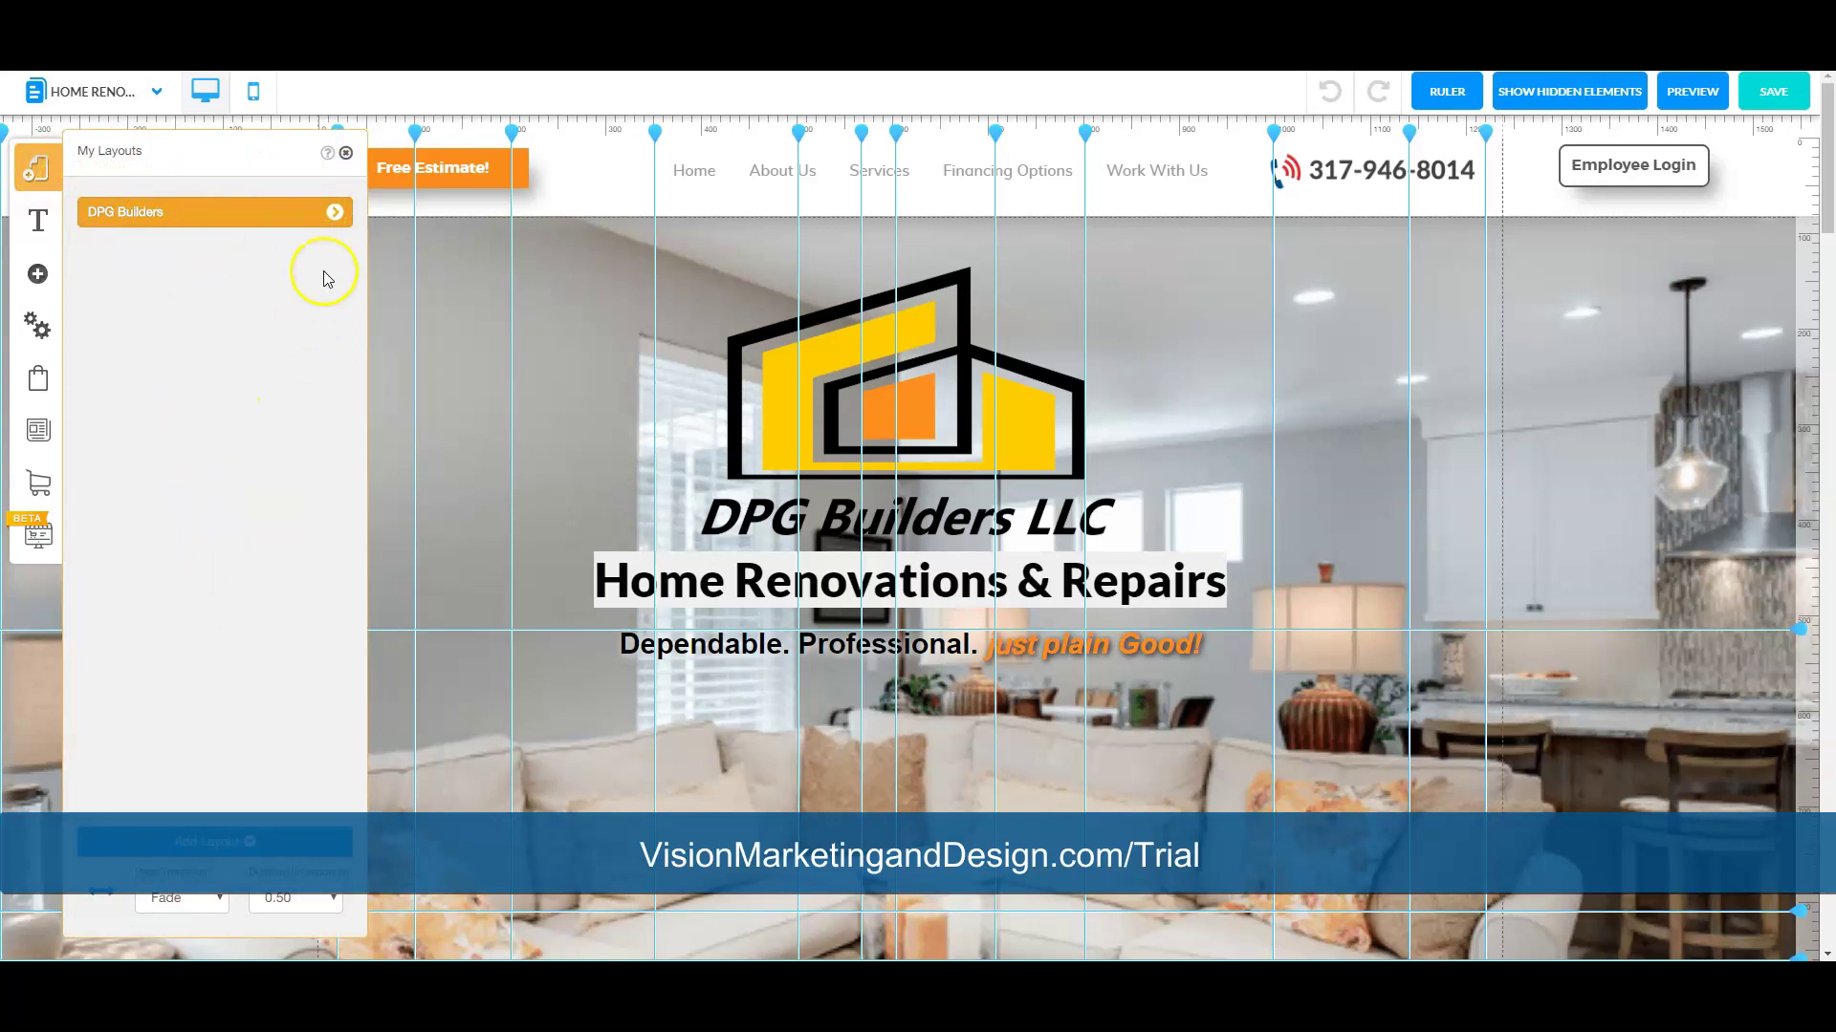
{"action": "left_click", "coordinate": [337, 213]}
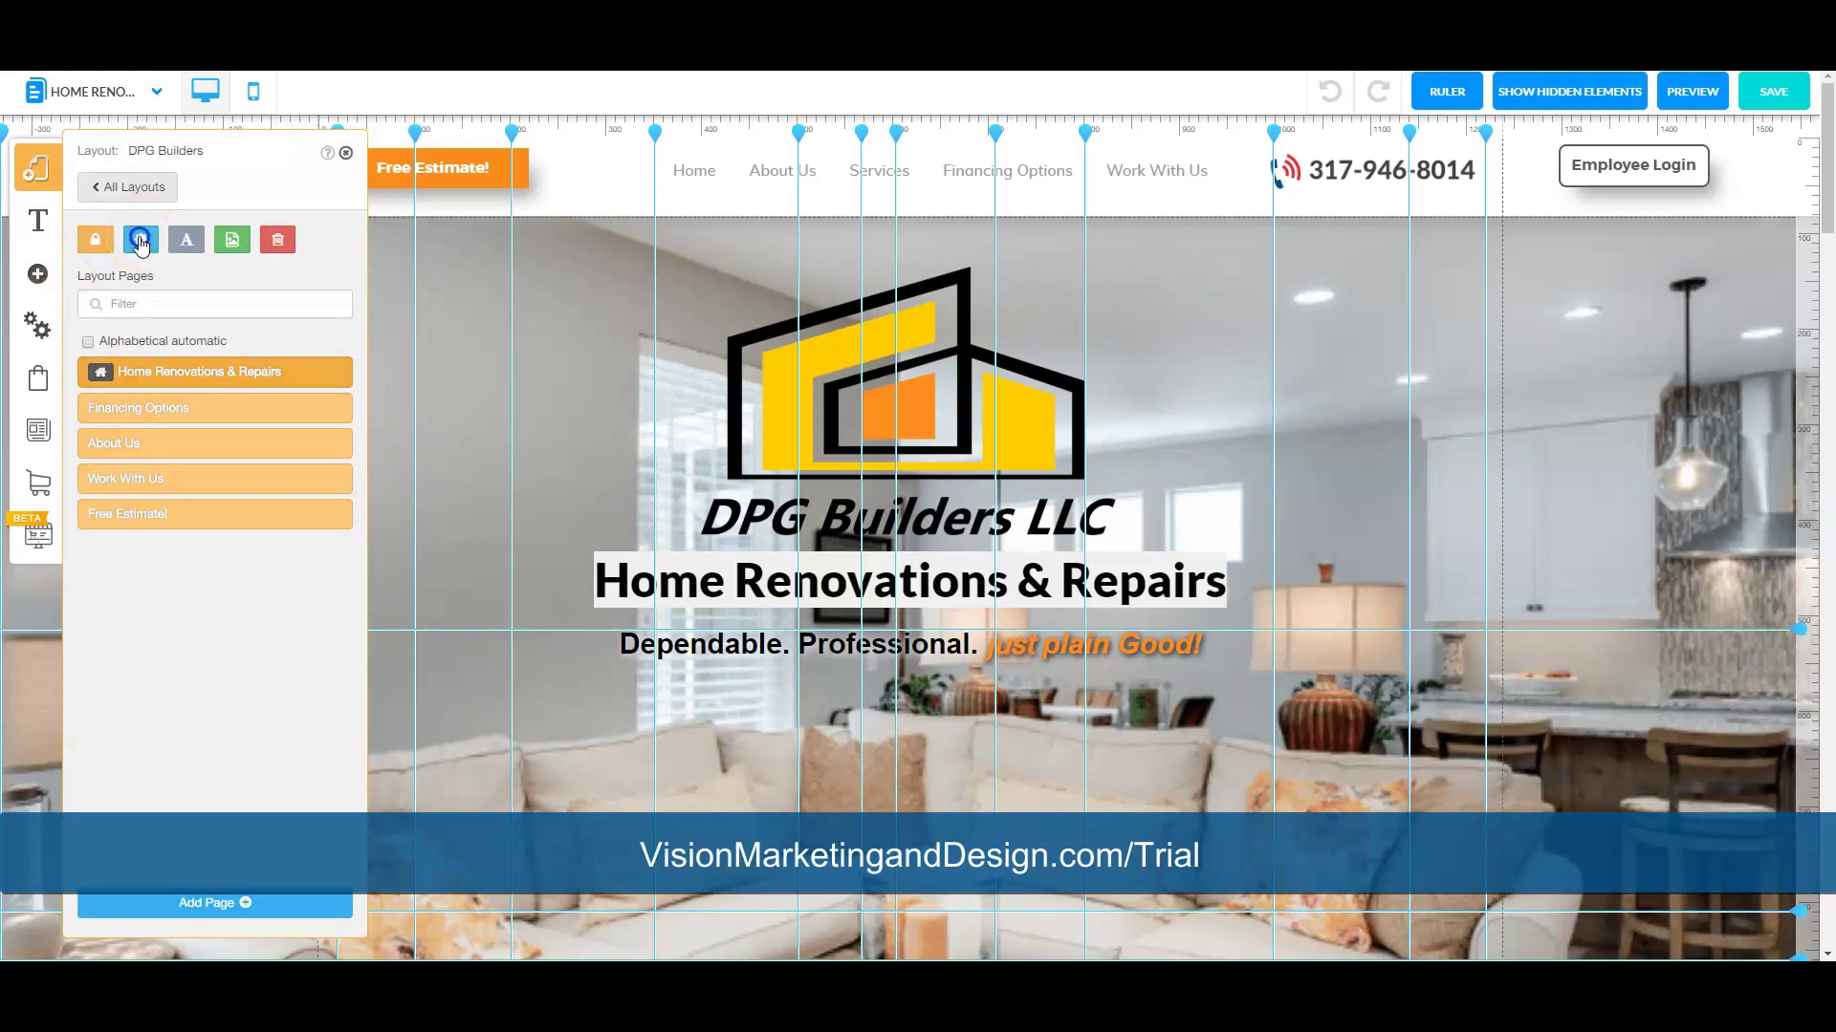
{"action": "left_click", "coordinate": [141, 241]}
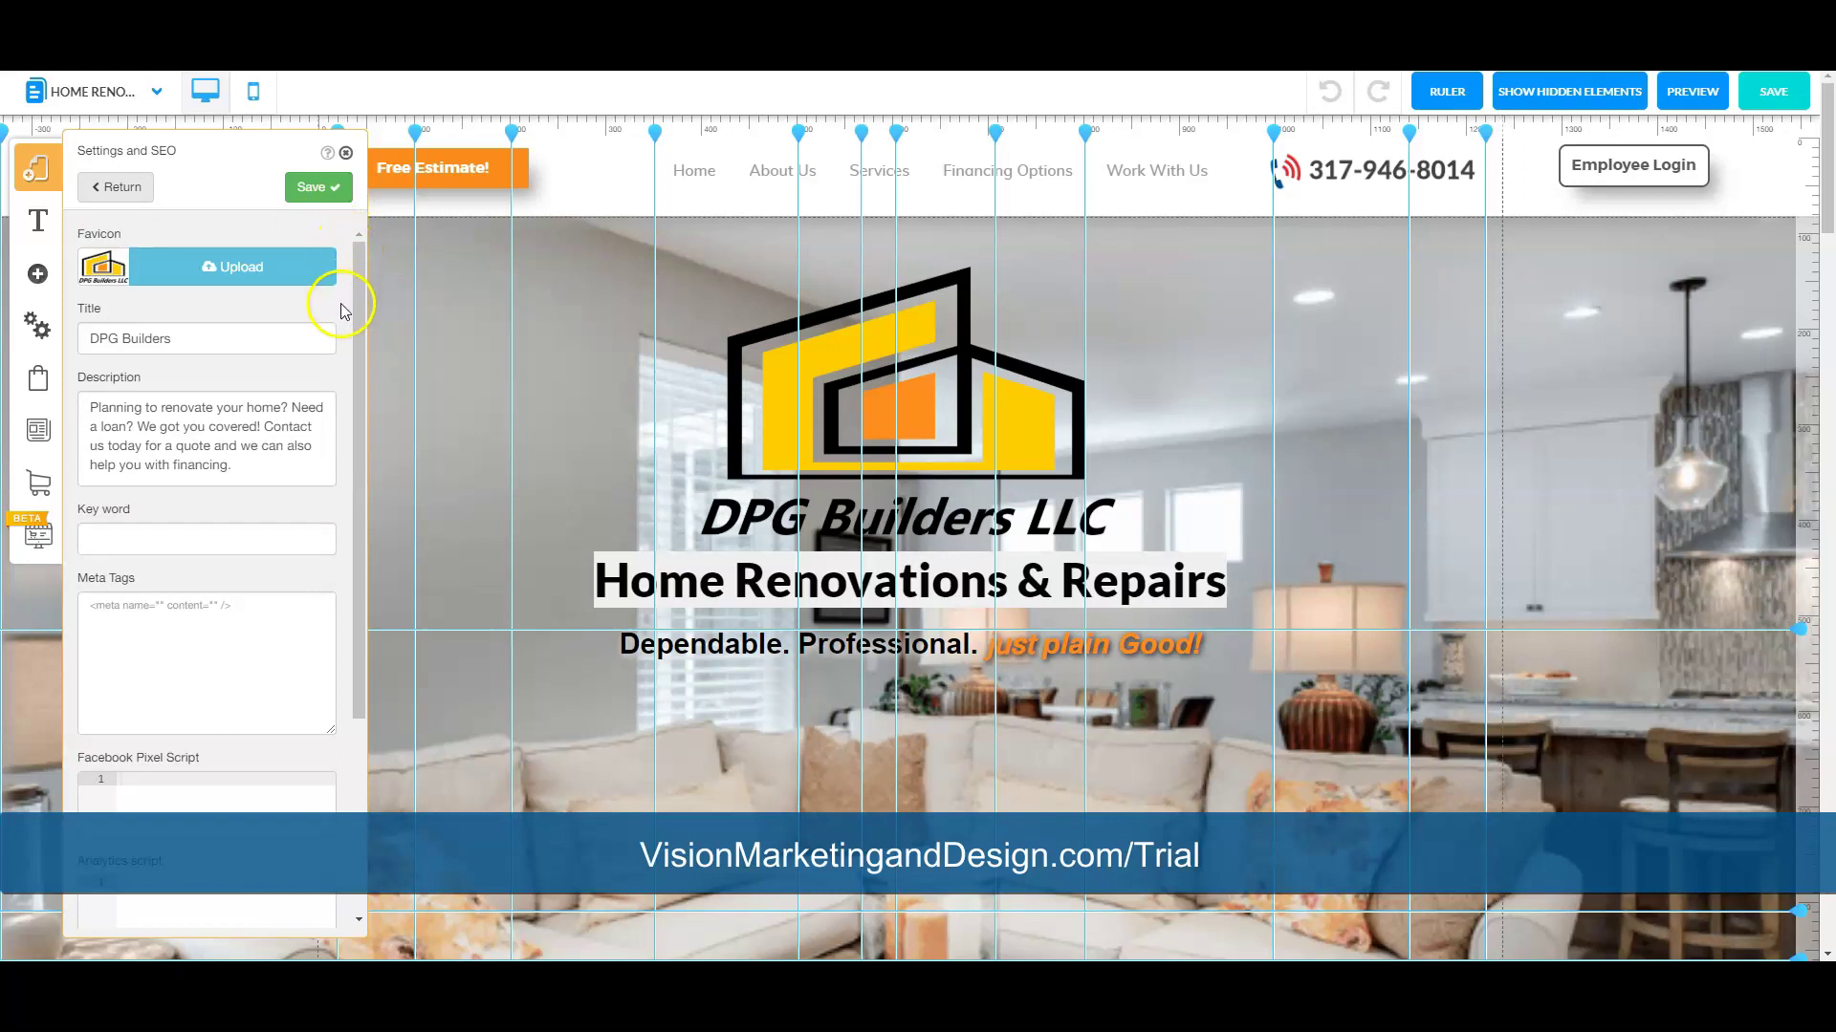
{"action": "left_click_drag", "start_coordinate": [361, 361], "coordinate": [315, 549]}
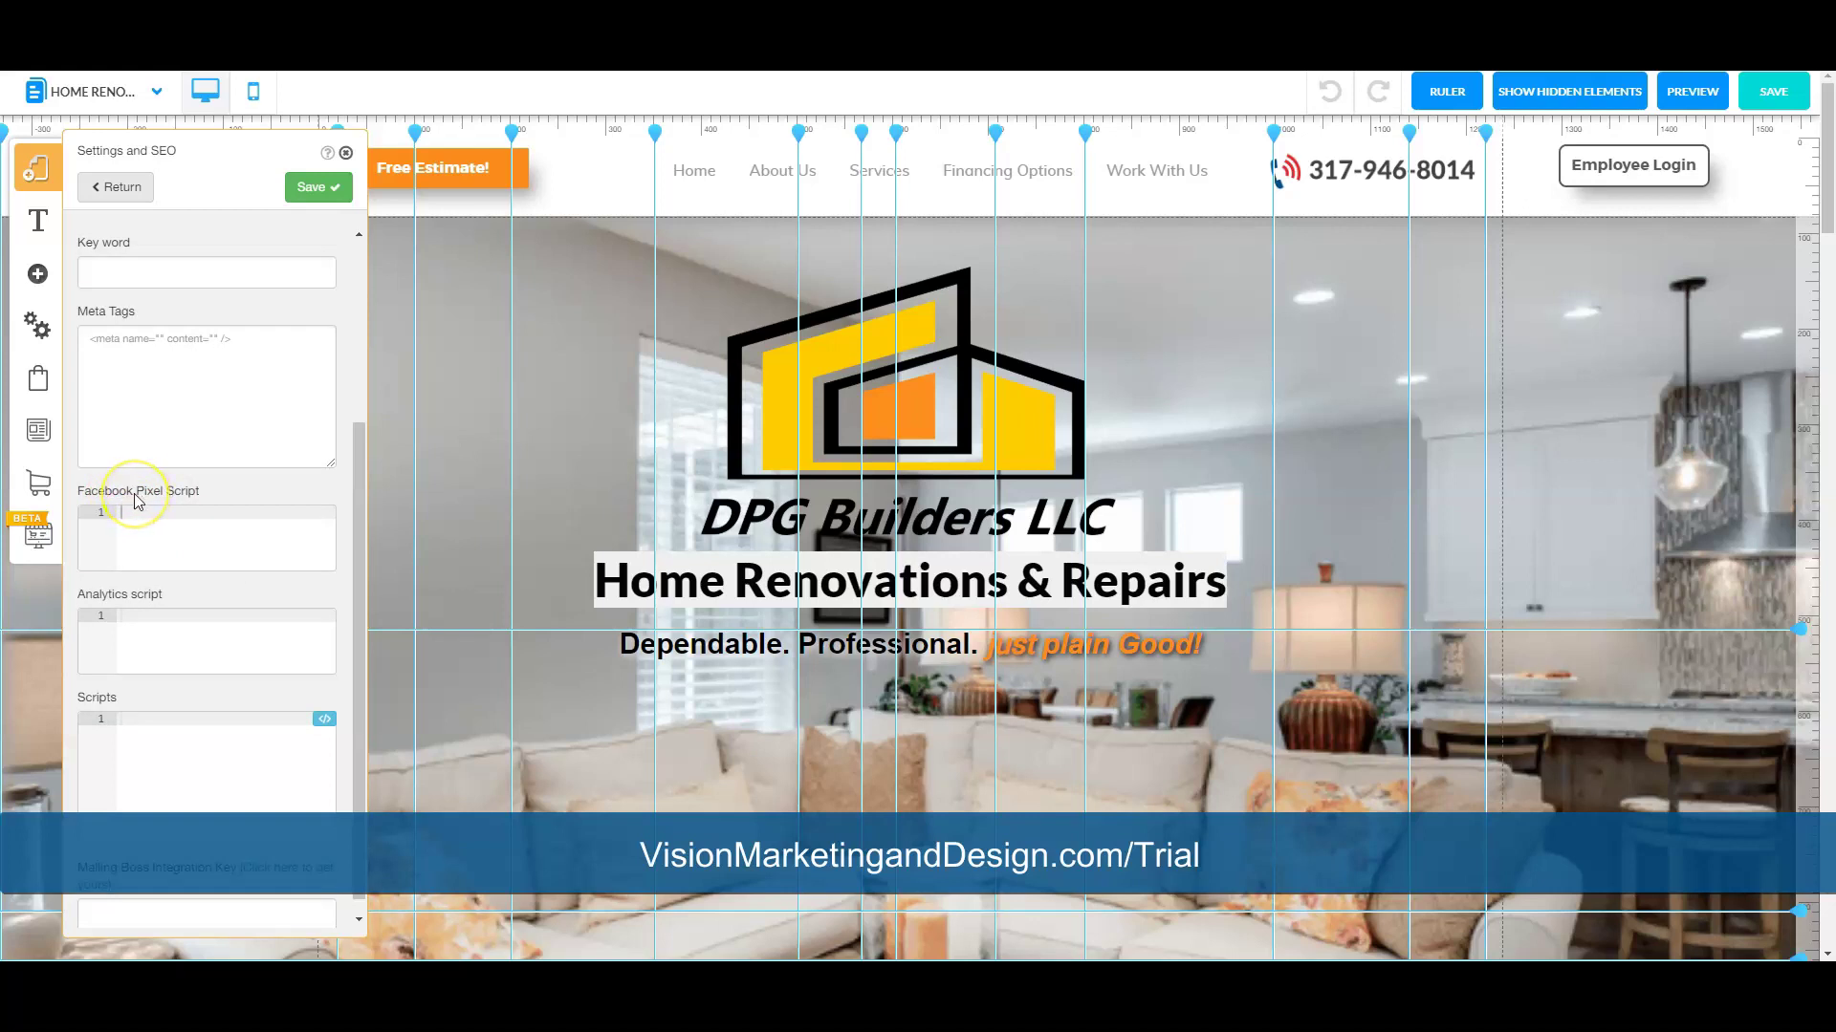
{"action": "key", "text": "ctrl+v"}
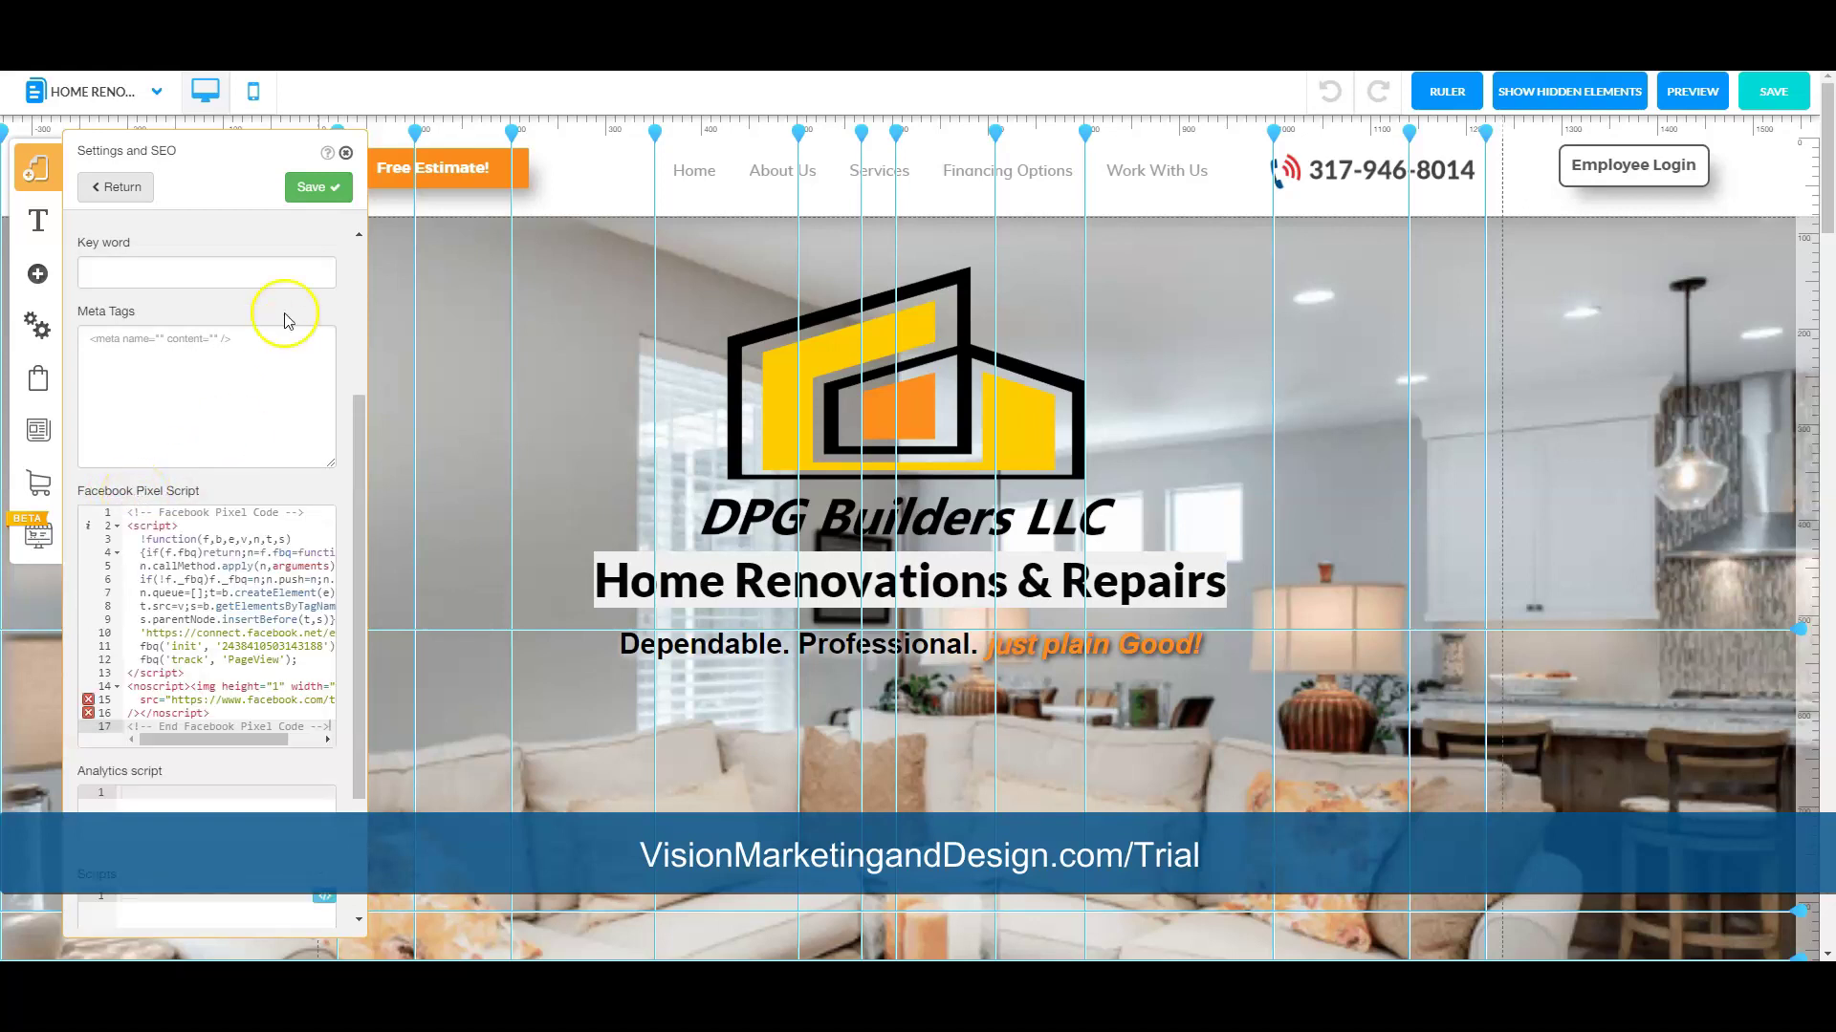
{"action": "left_click", "coordinate": [308, 188]}
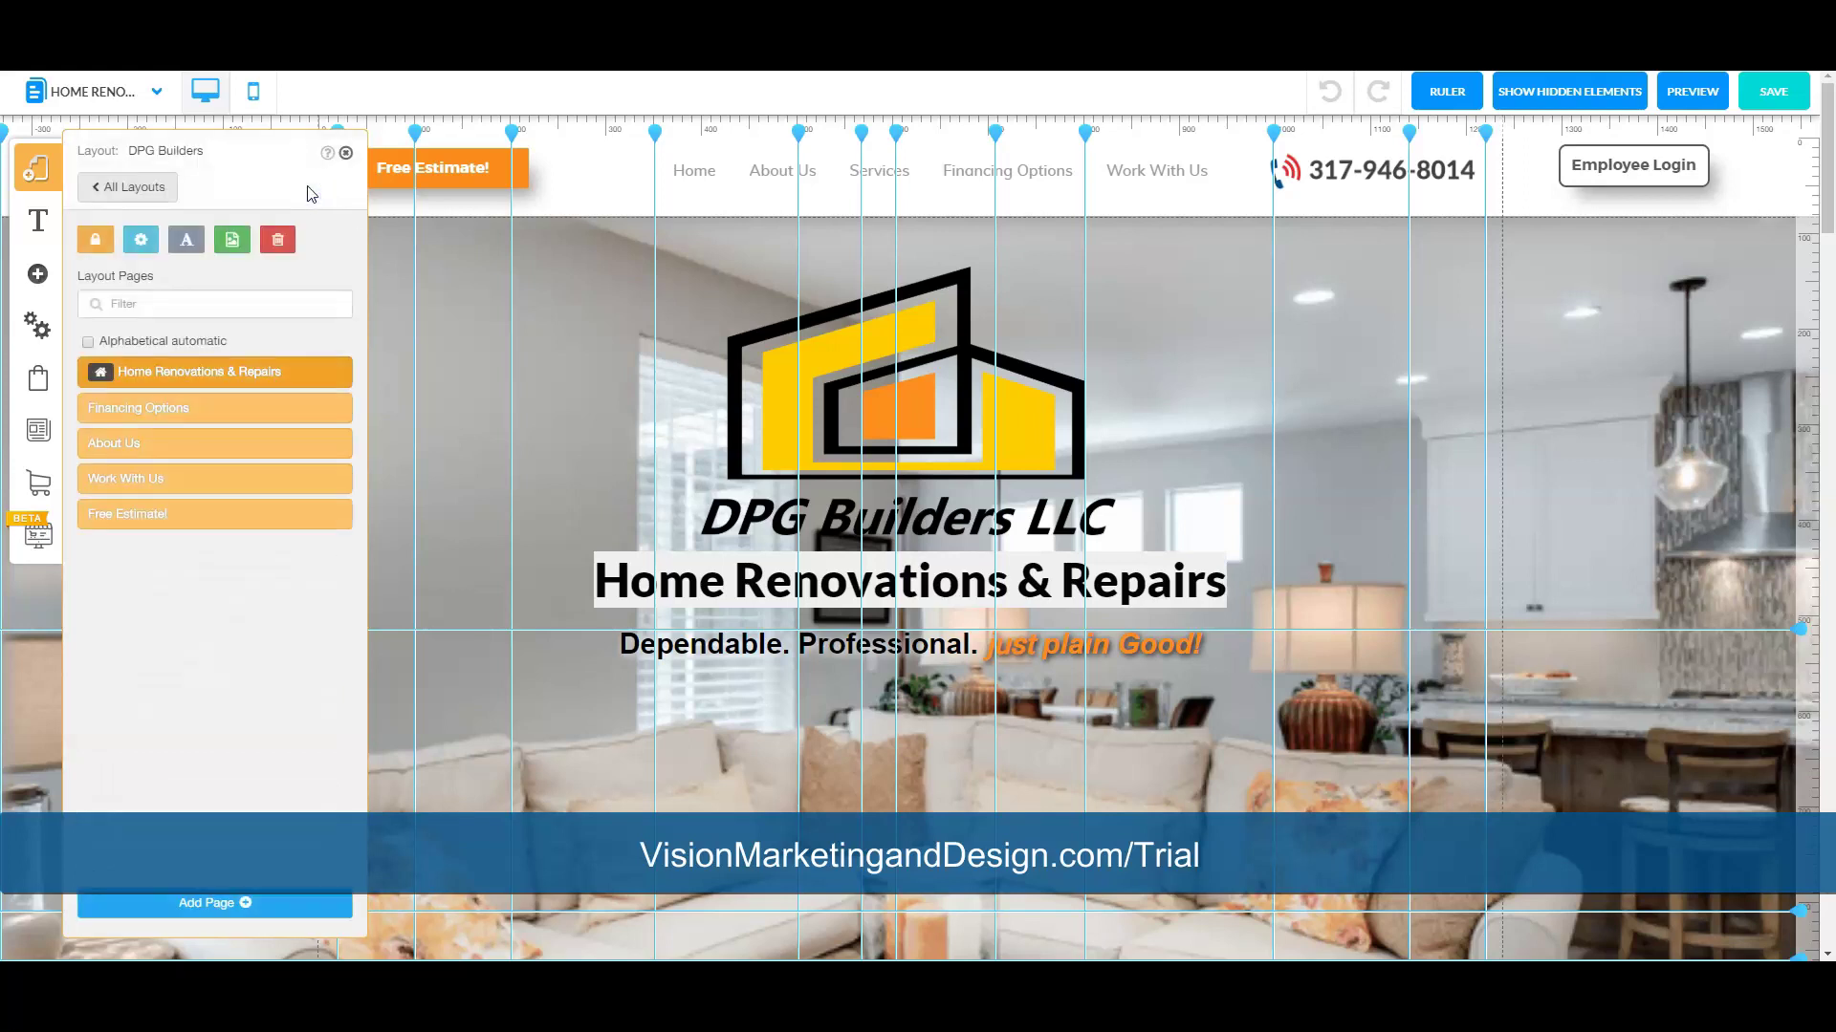
Save the site and confirm Save and Publish.
{"action": "left_click", "coordinate": [1776, 96]}
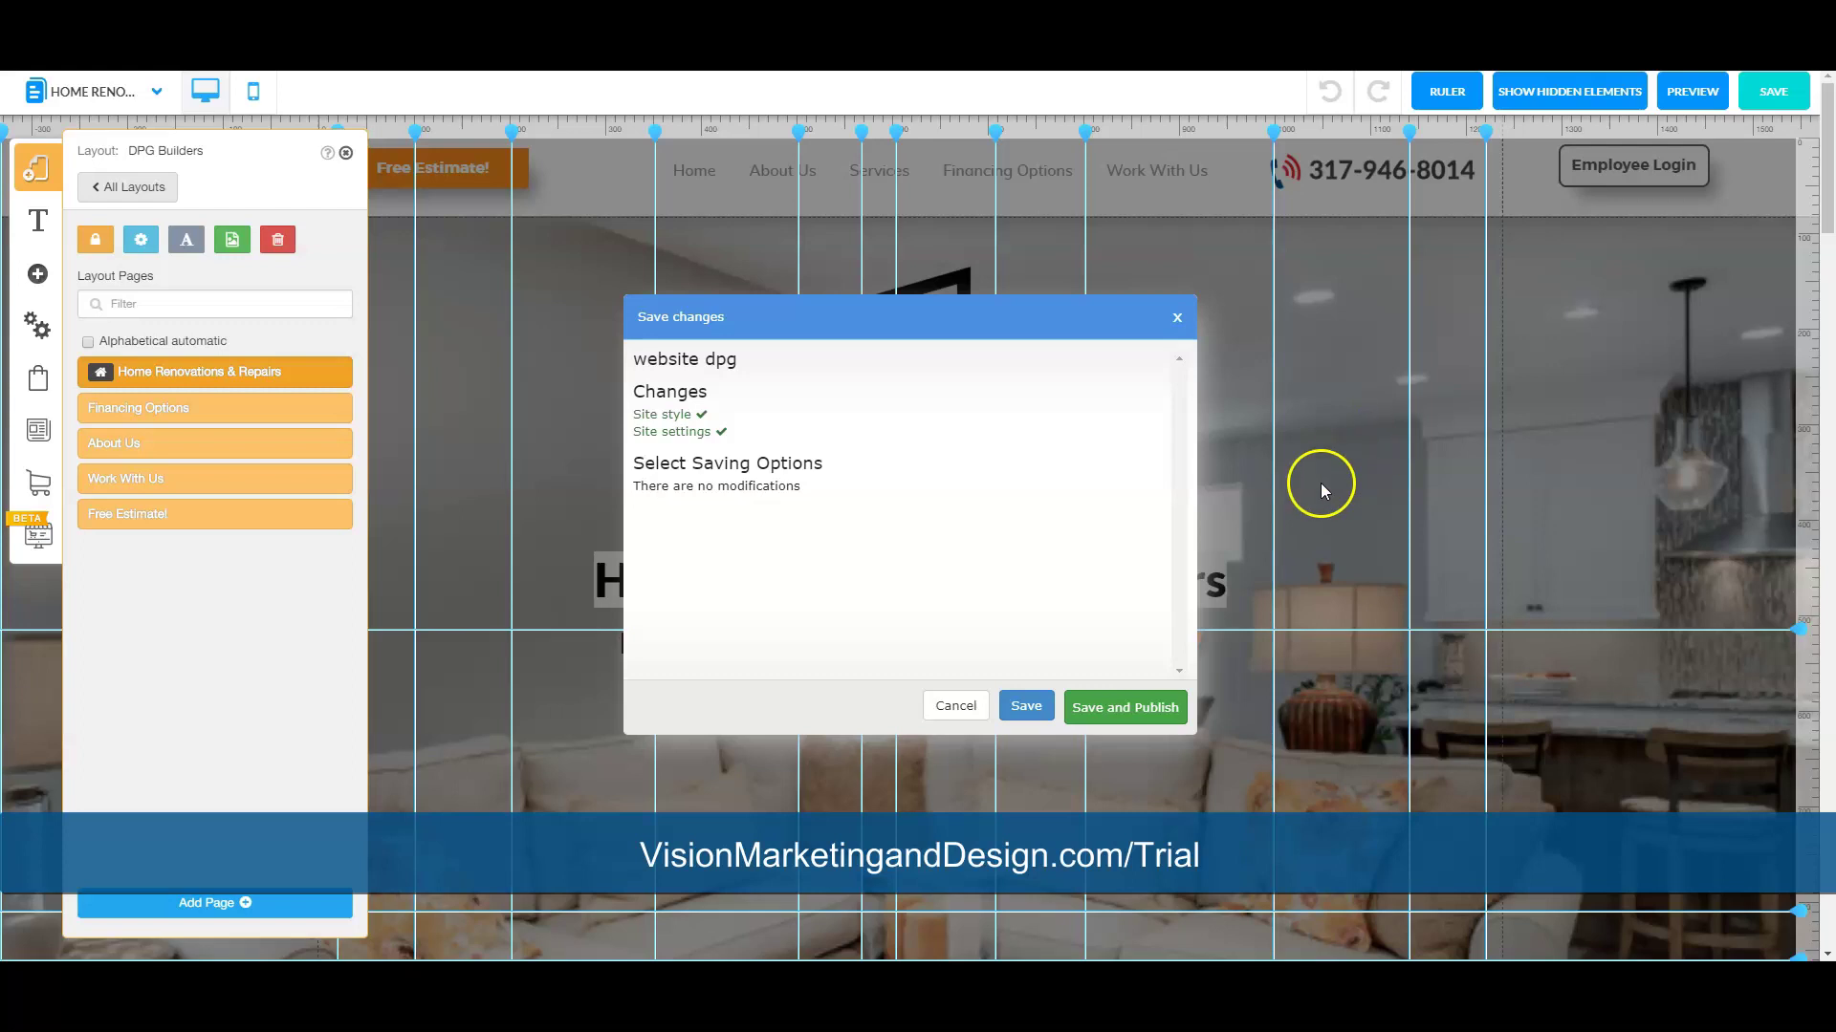
{"action": "left_click", "coordinate": [1119, 717]}
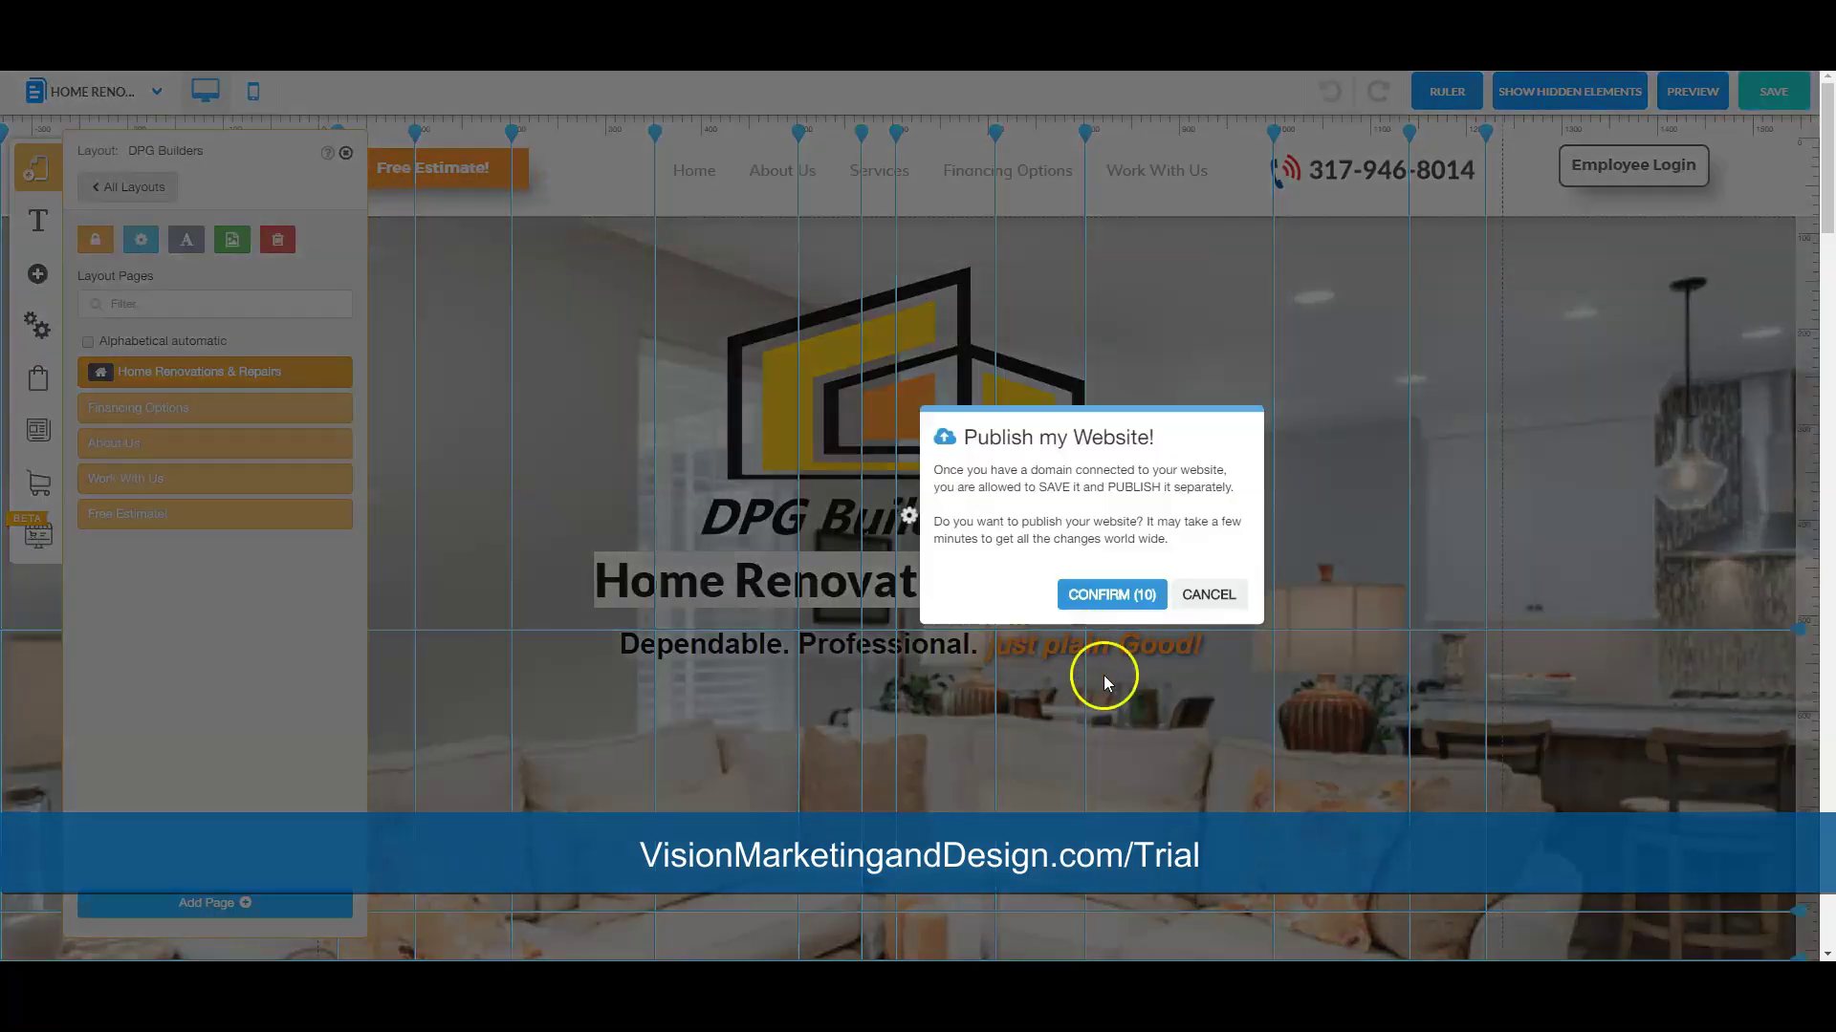
{"action": "left_click", "coordinate": [1110, 594]}
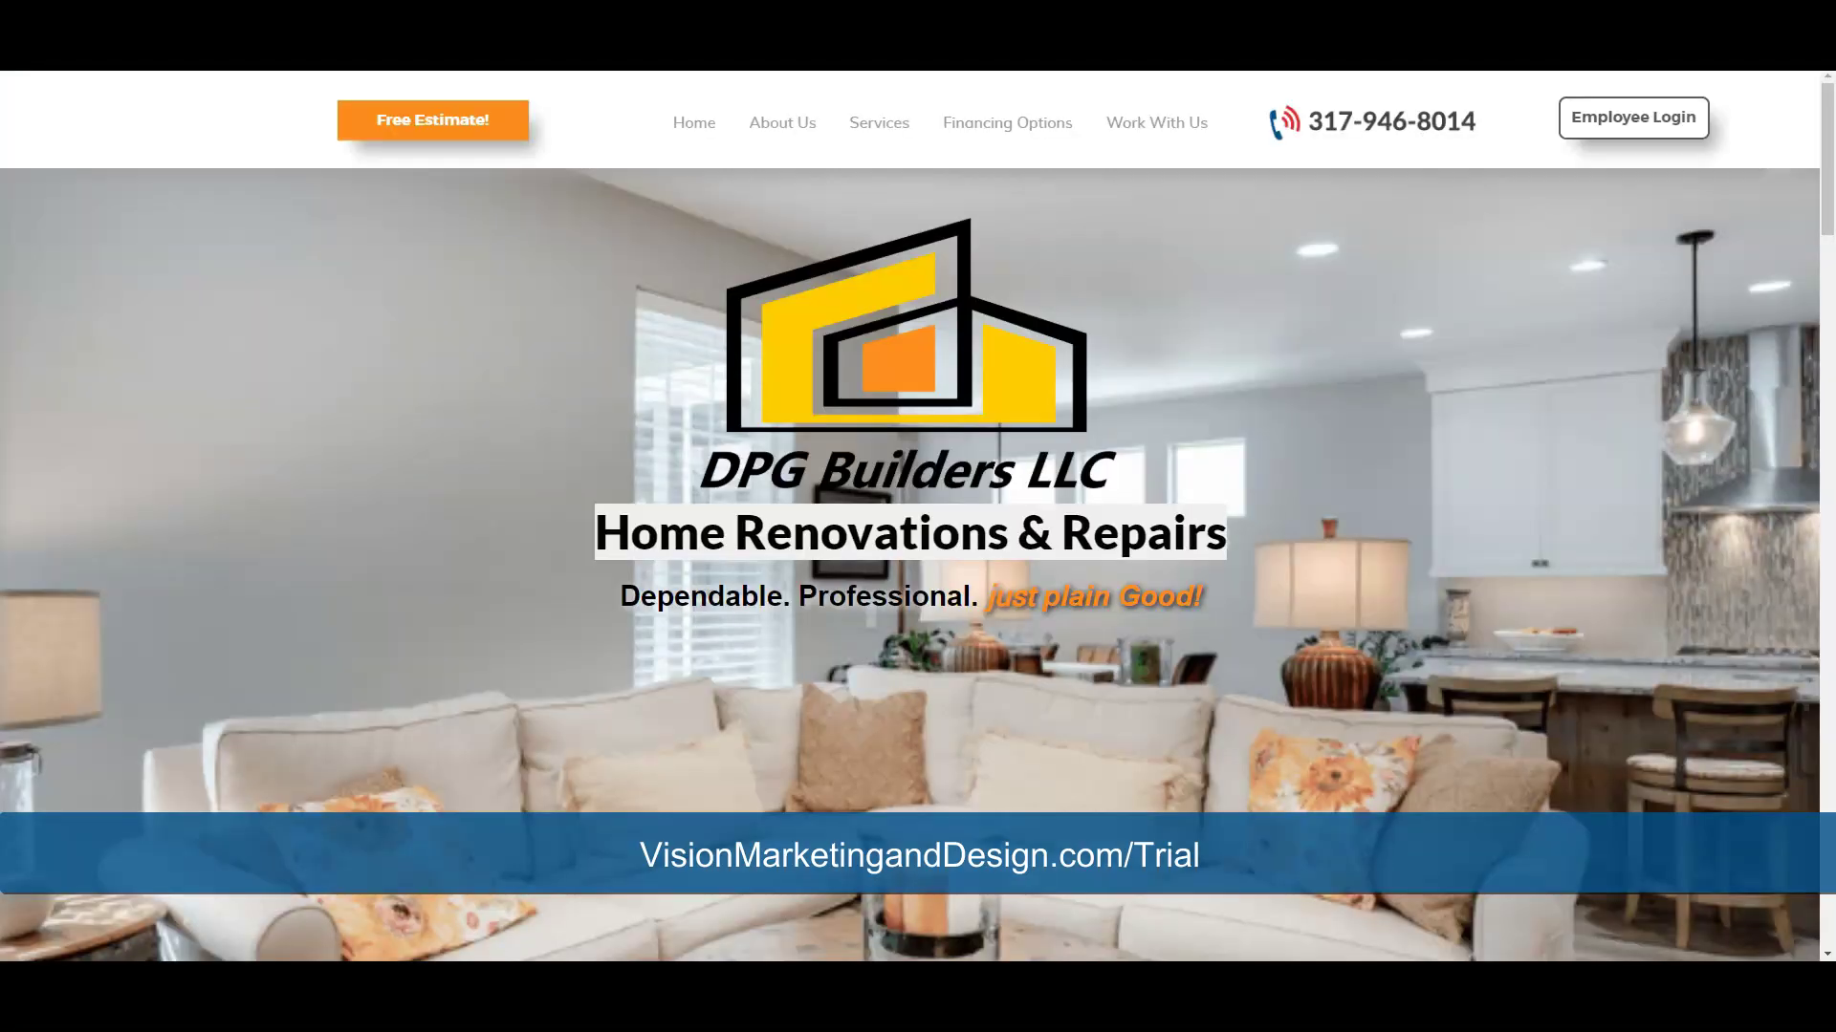
{"action": "right_click", "coordinate": [306, 75]}
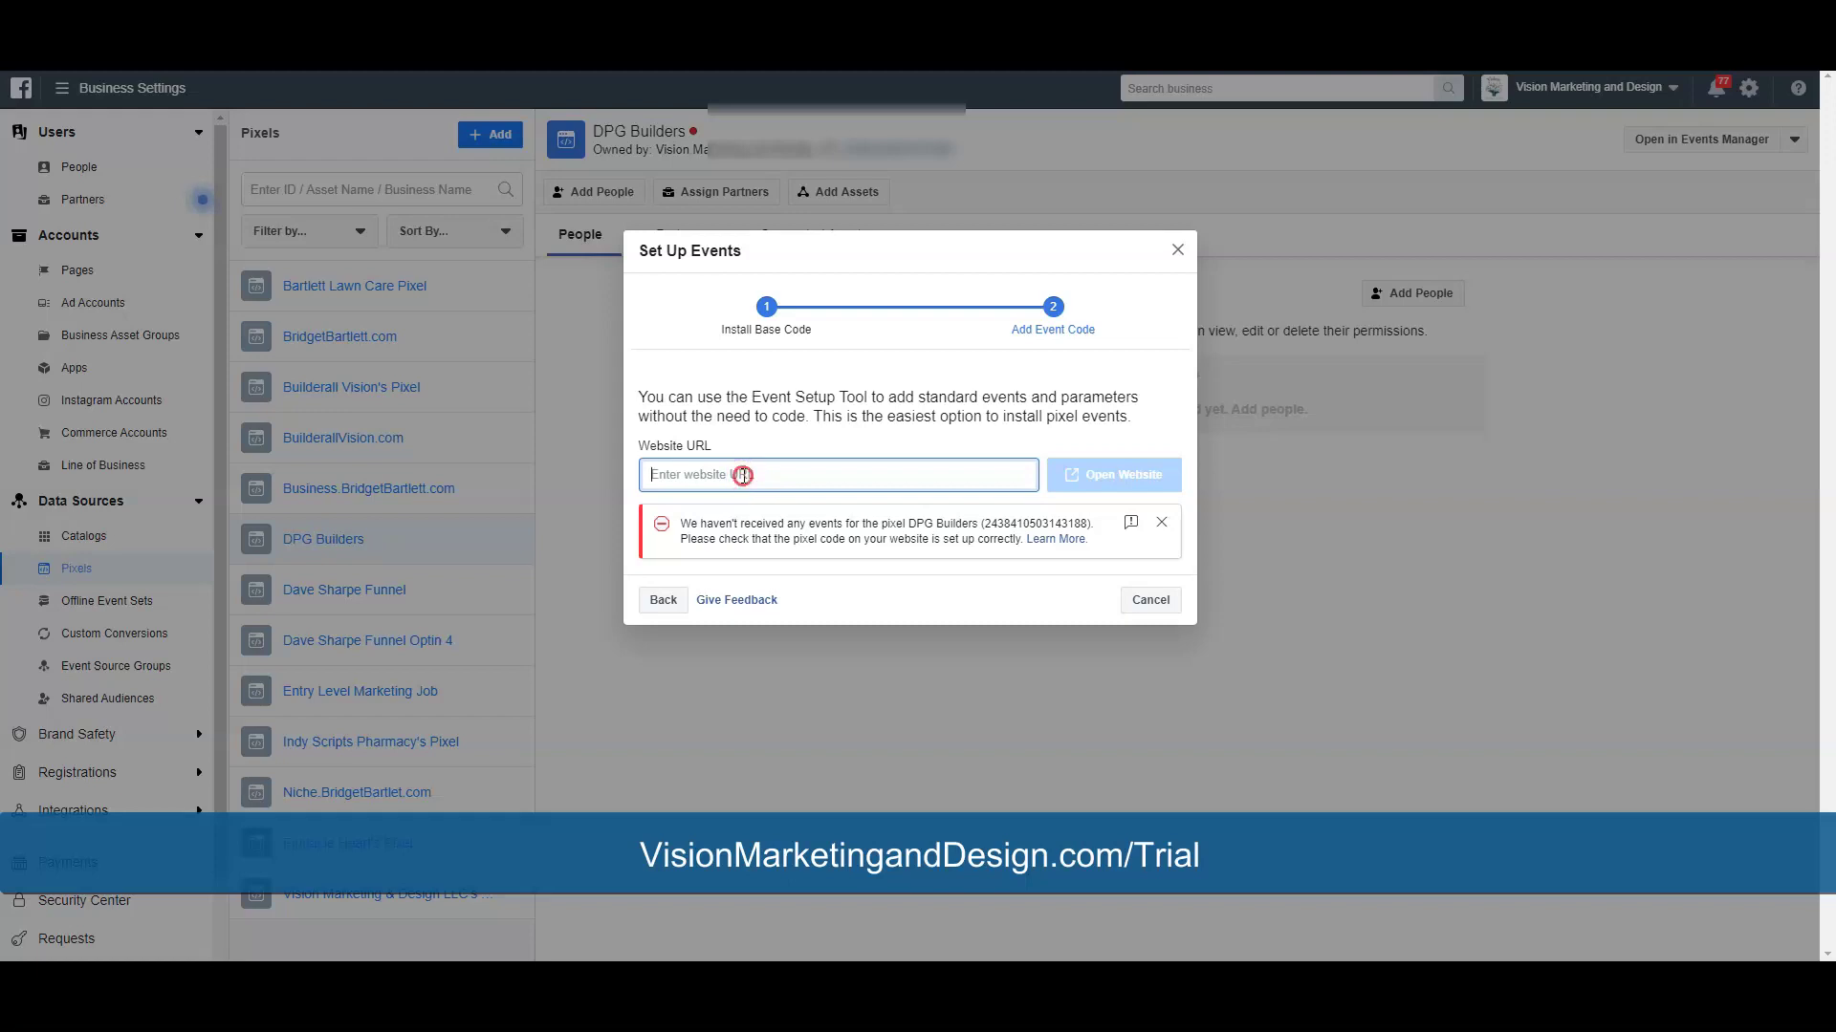
{"action": "right_click", "coordinate": [743, 475]}
{"action": "left_click", "coordinate": [785, 624]}
{"action": "key", "text": "Return"}
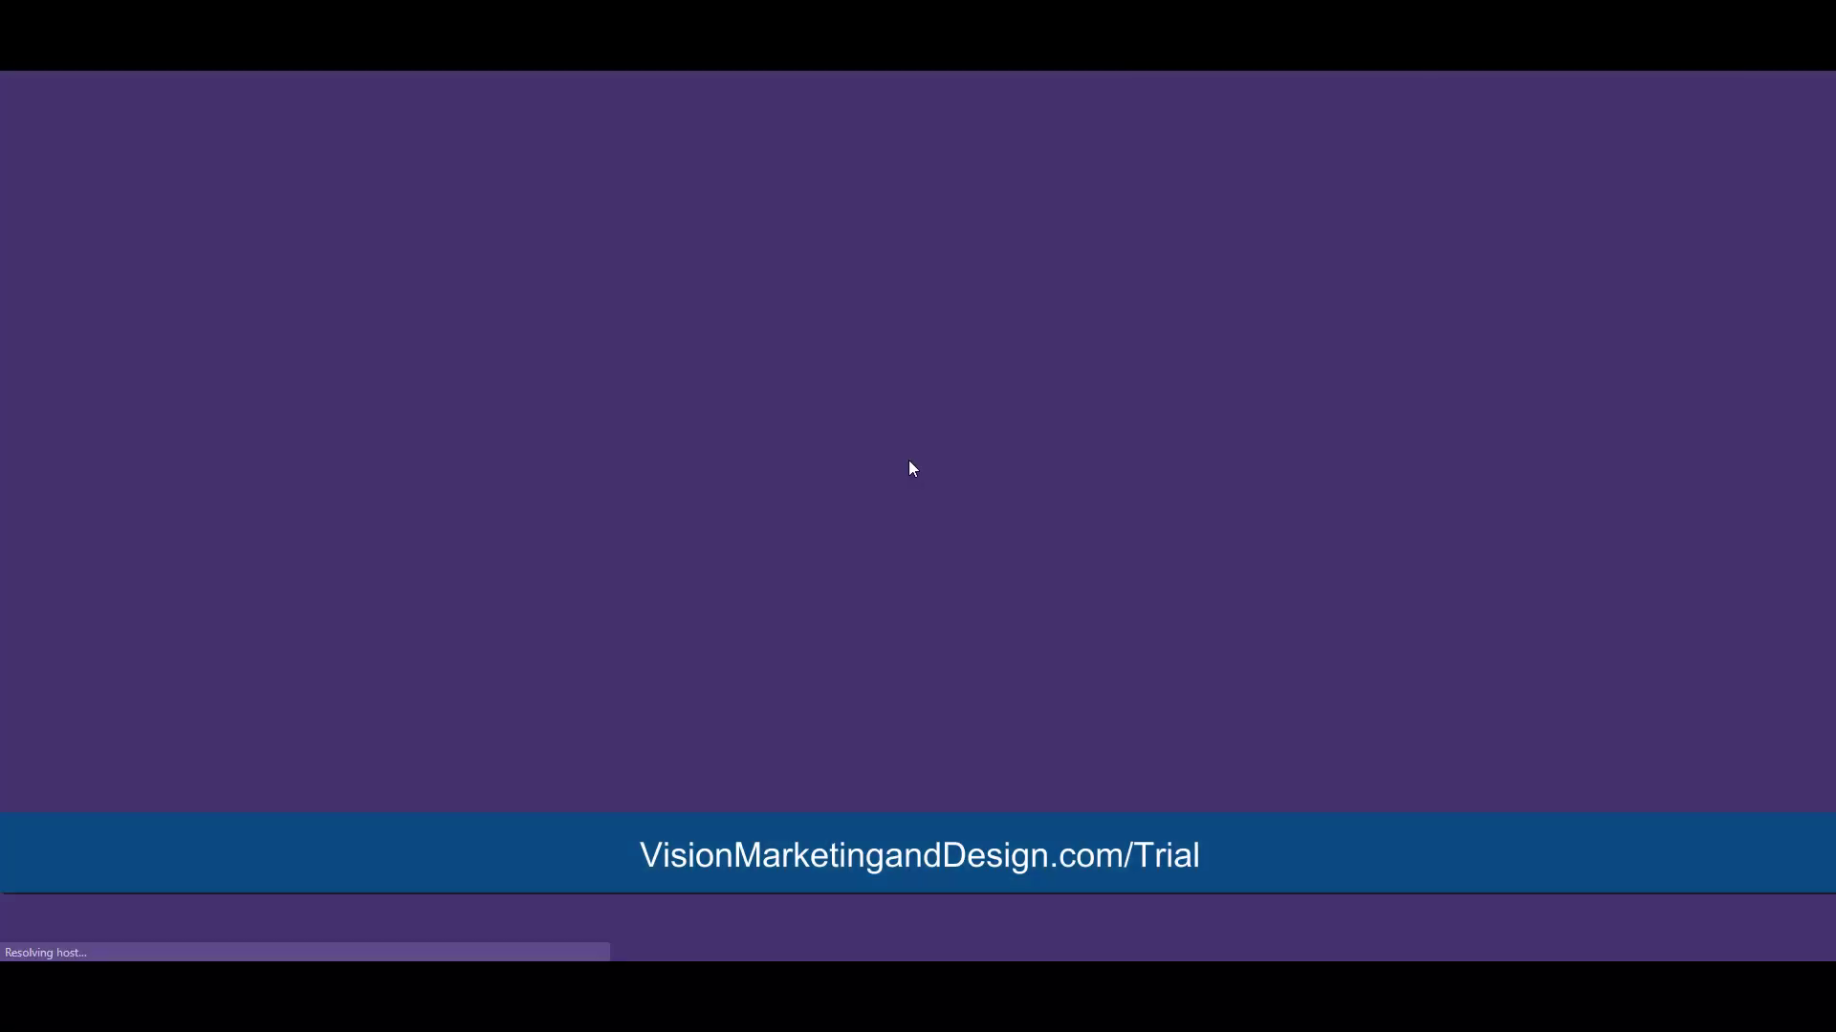
{"action": "left_click", "coordinate": [256, 136]}
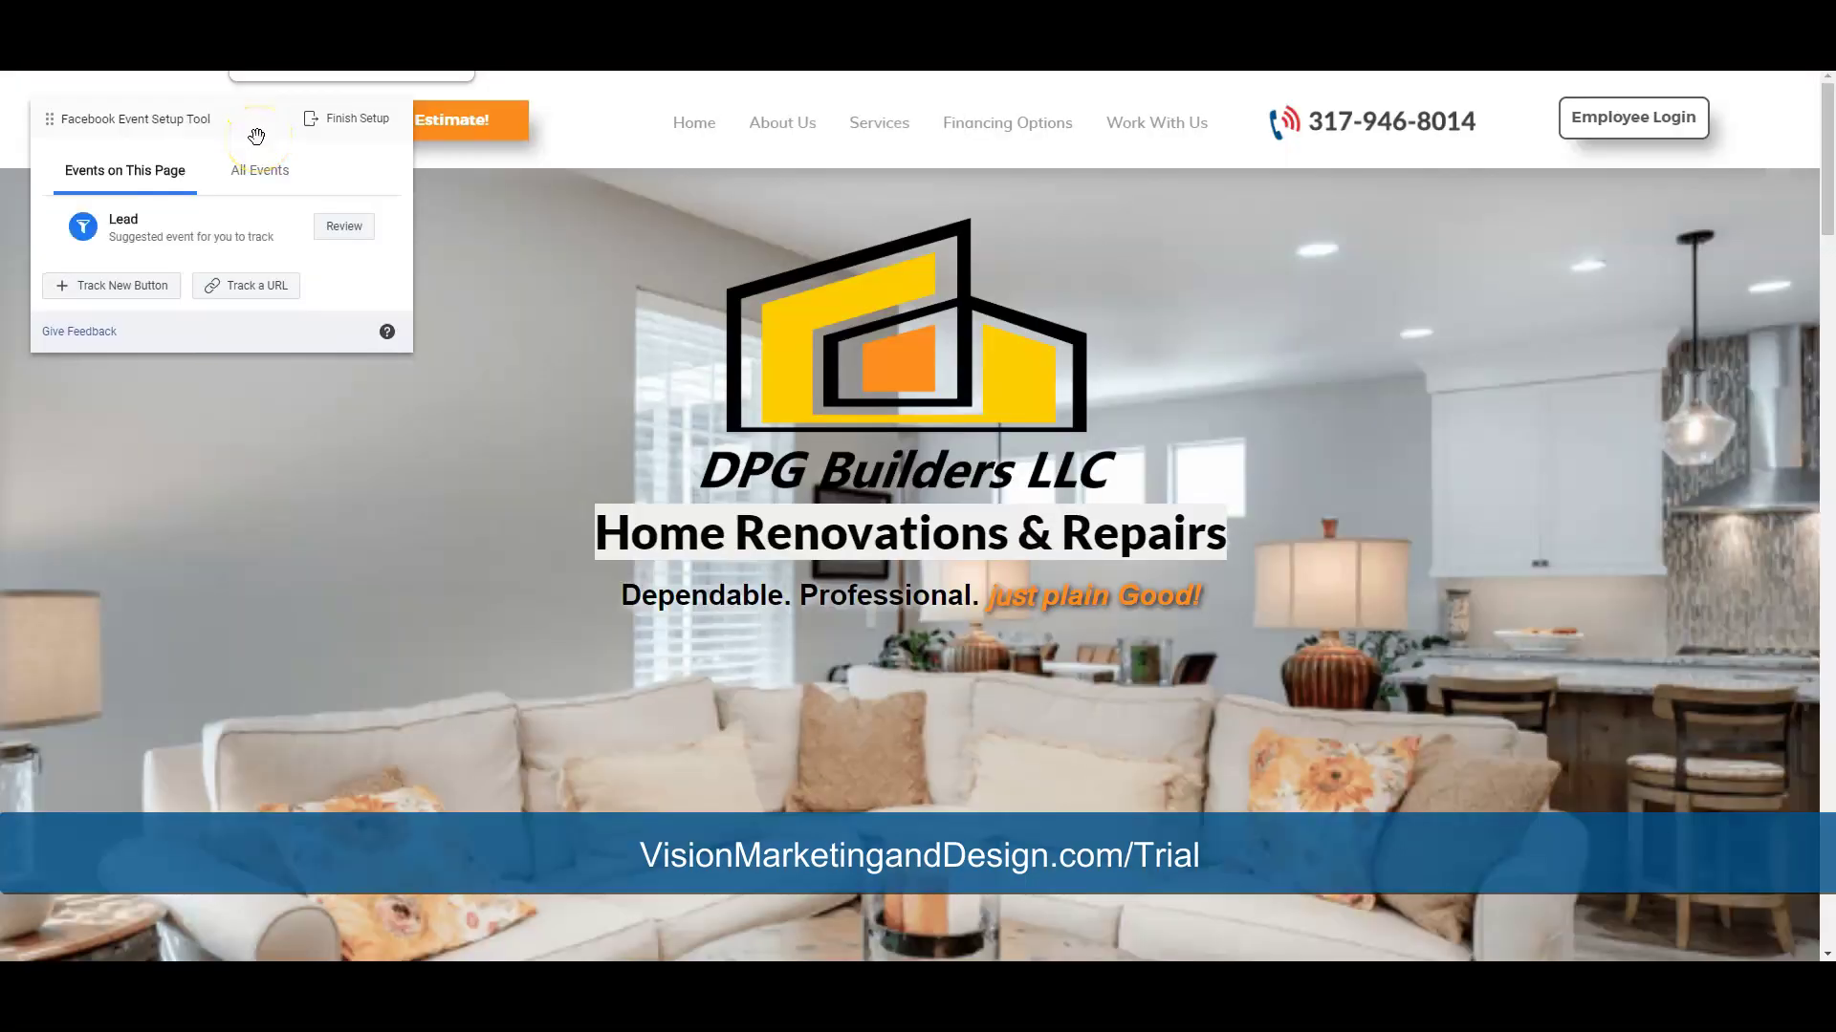